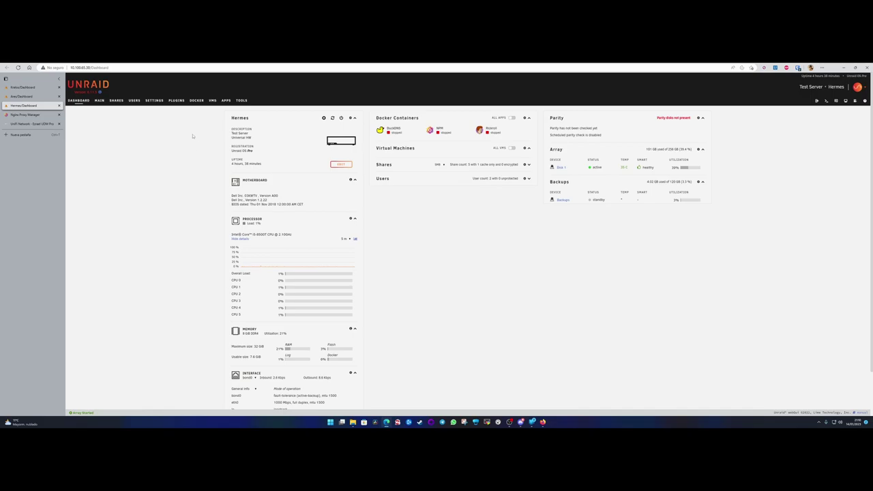
# Switch Unraid to the APPS tab to show the Community Applications catalogue.
pyautogui.click(226, 101)
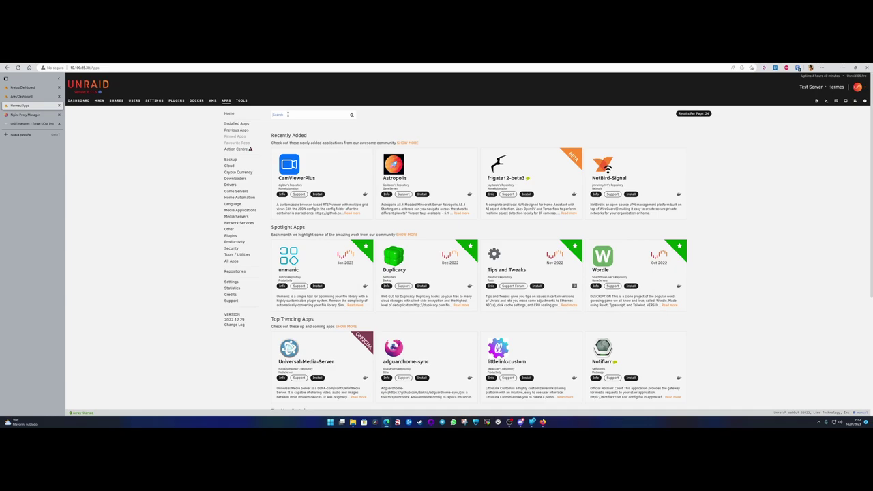
# Search Apps for 'vaultwarden' and install it on the default 'latest' branch.
pyautogui.write('vaultwa')
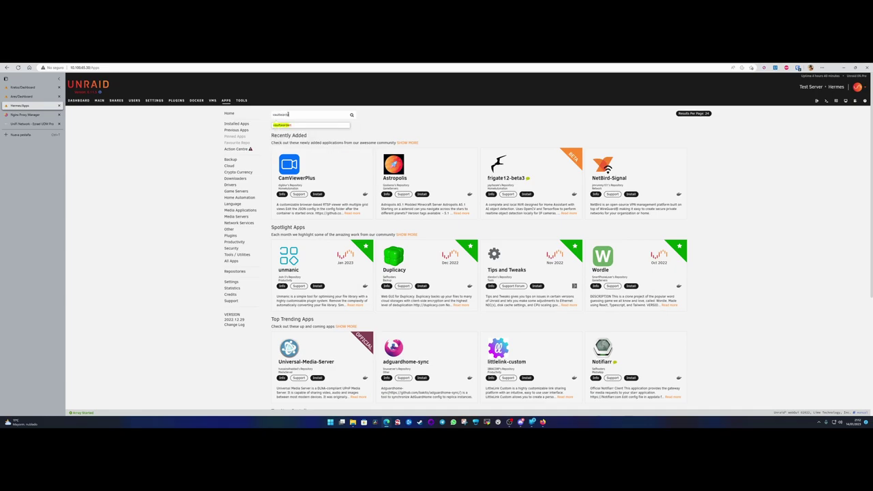
pyautogui.write('rden')
pyautogui.press('Return')
pyautogui.click(281, 183)
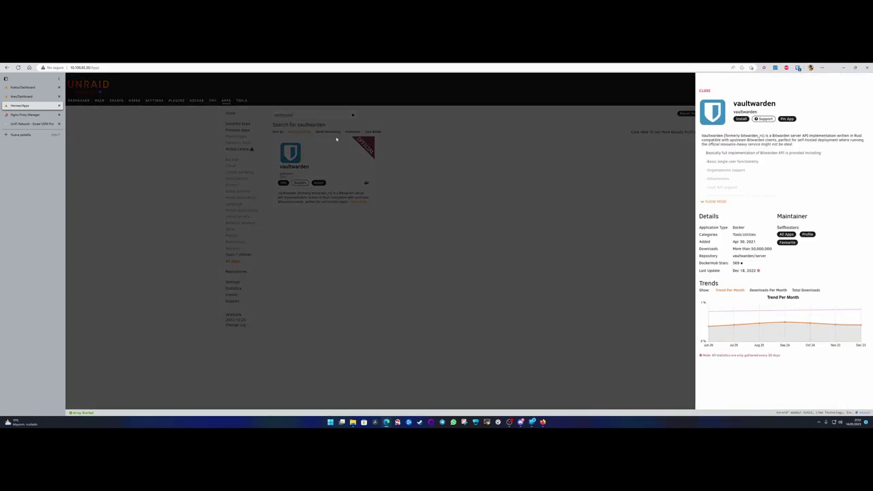
pyautogui.click(411, 161)
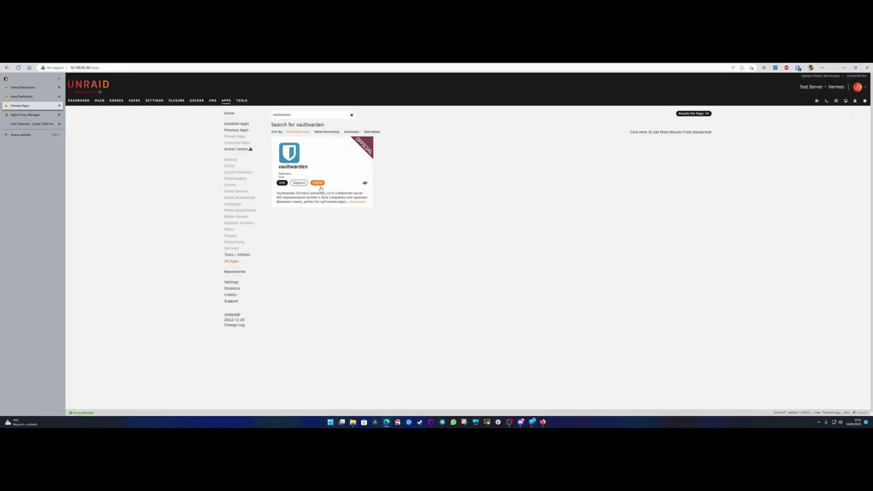
pyautogui.click(318, 183)
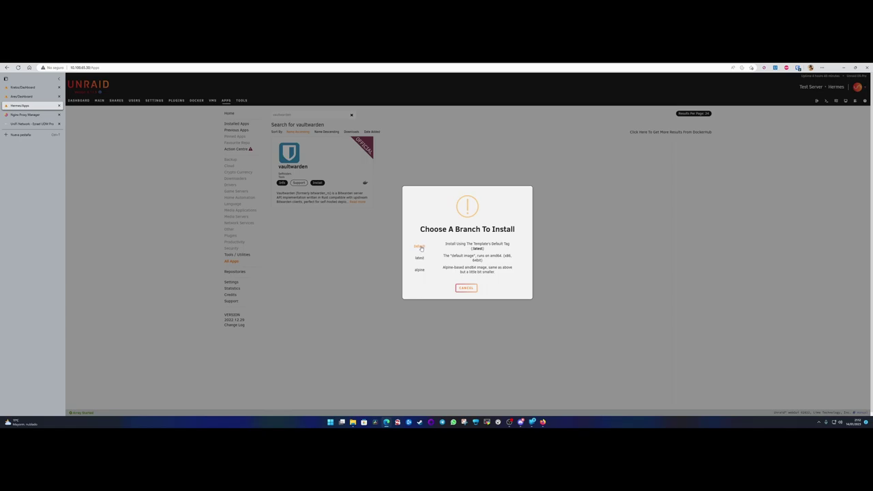
pyautogui.click(420, 247)
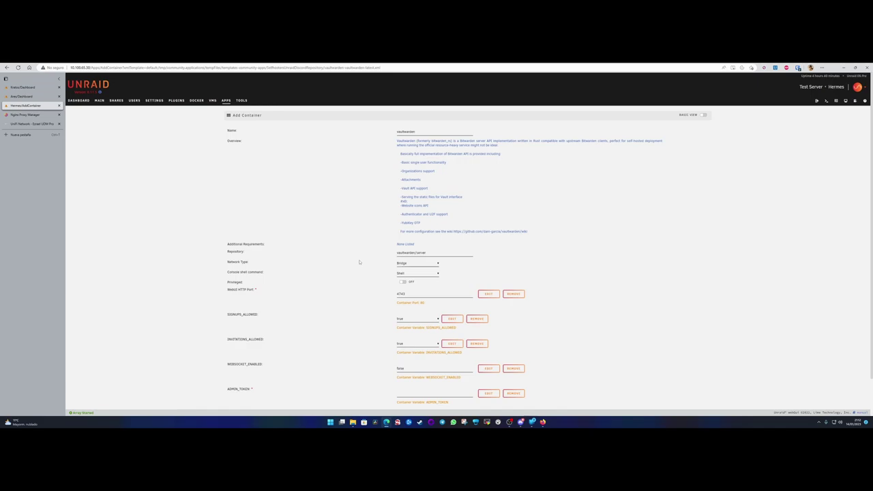
pyautogui.moveTo(422, 134); pyautogui.dragTo(392, 145)
pyautogui.scroll(-1, 379, 295)
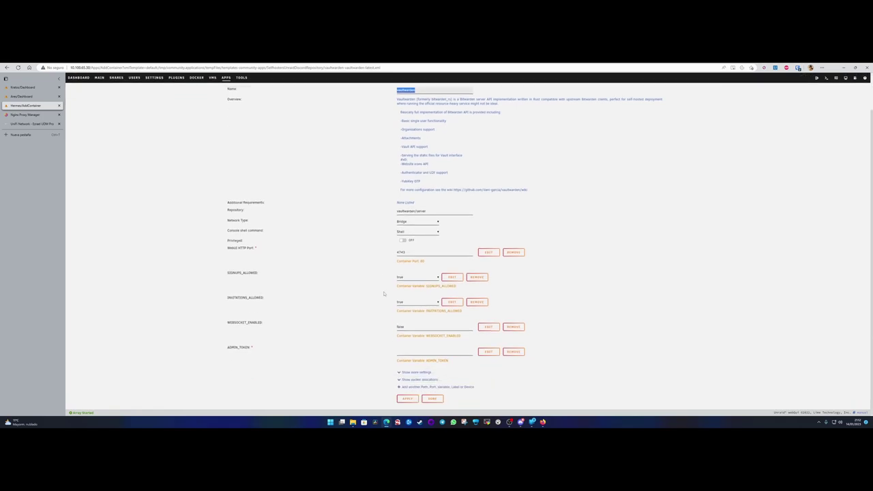
pyautogui.moveTo(405, 253); pyautogui.dragTo(386, 254)
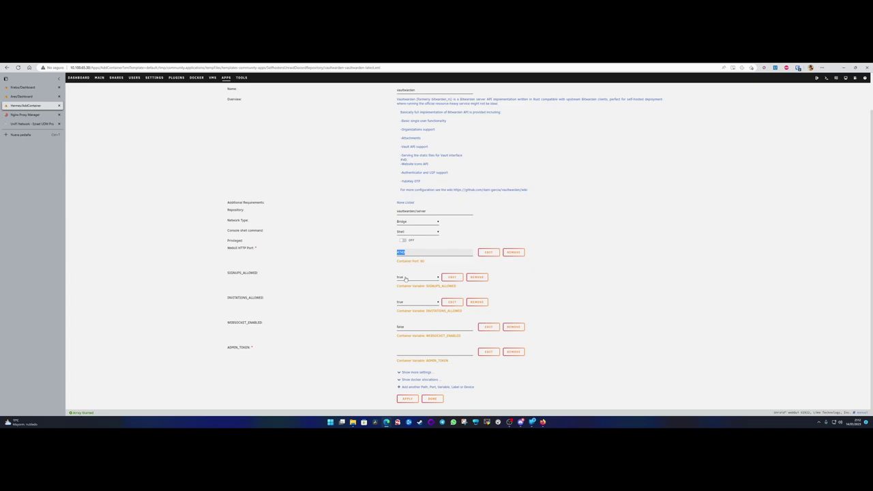
pyautogui.click(256, 274)
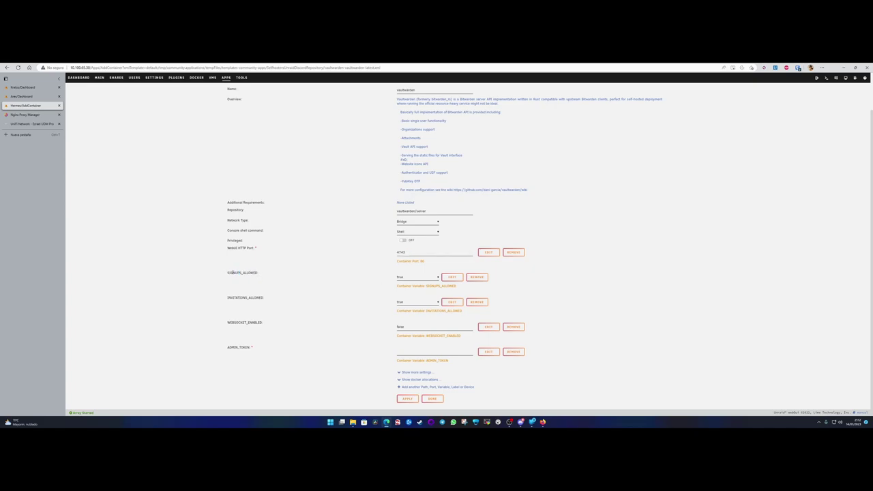
pyautogui.moveTo(227, 272); pyautogui.dragTo(261, 274)
pyautogui.click(228, 298)
pyautogui.click(414, 278)
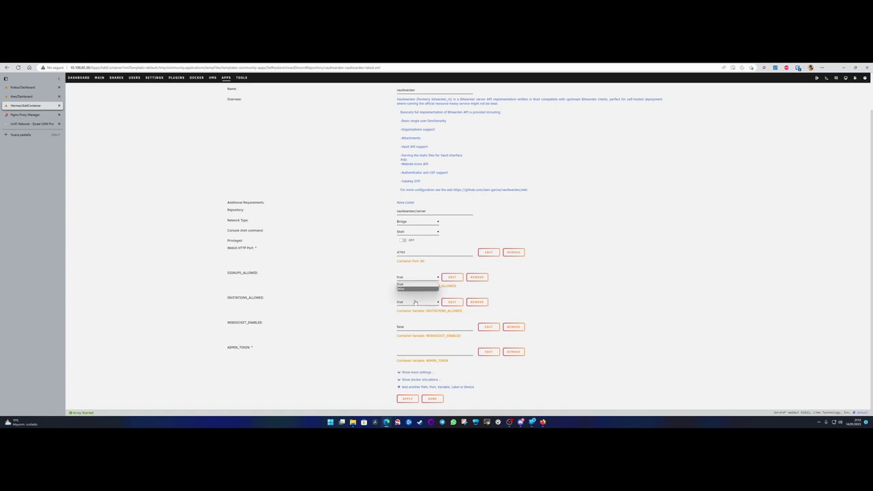
pyautogui.click(380, 282)
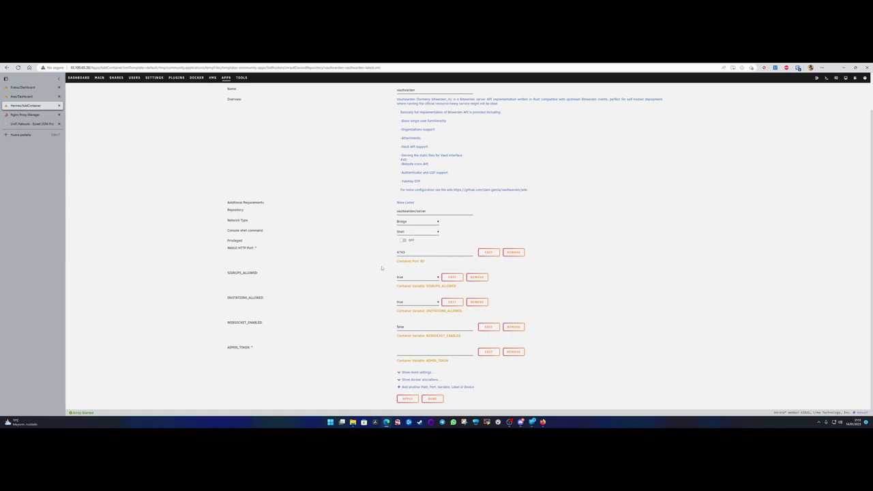
pyautogui.click(405, 277)
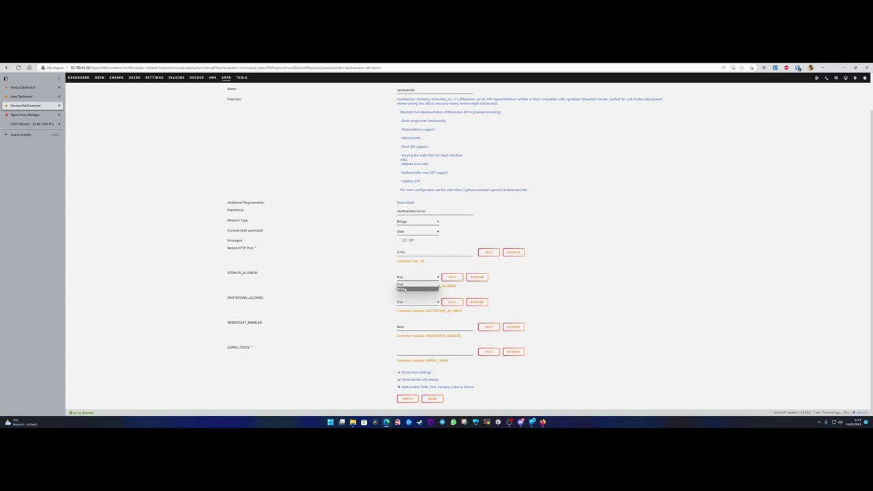
pyautogui.click(409, 279)
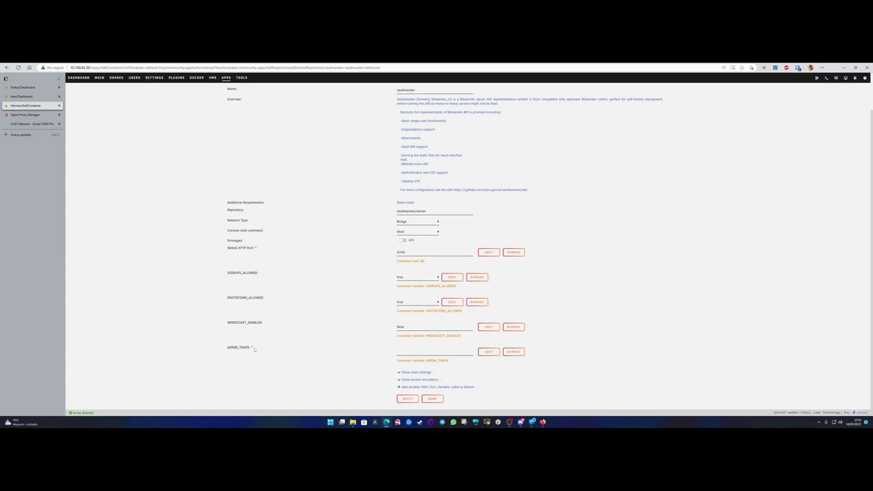
pyautogui.moveTo(252, 350)
pyautogui.mouseDown()
pyautogui.moveTo(230, 350)
pyautogui.moveTo(252, 347)
pyautogui.mouseUp()
pyautogui.click(228, 350)
pyautogui.moveTo(251, 347); pyautogui.dragTo(229, 347)
# Enter the admin token in ADMIN_TOKEN, apply to pull and create the vaultwarden container.
pyautogui.click(414, 351)
pyautogui.click(407, 398)
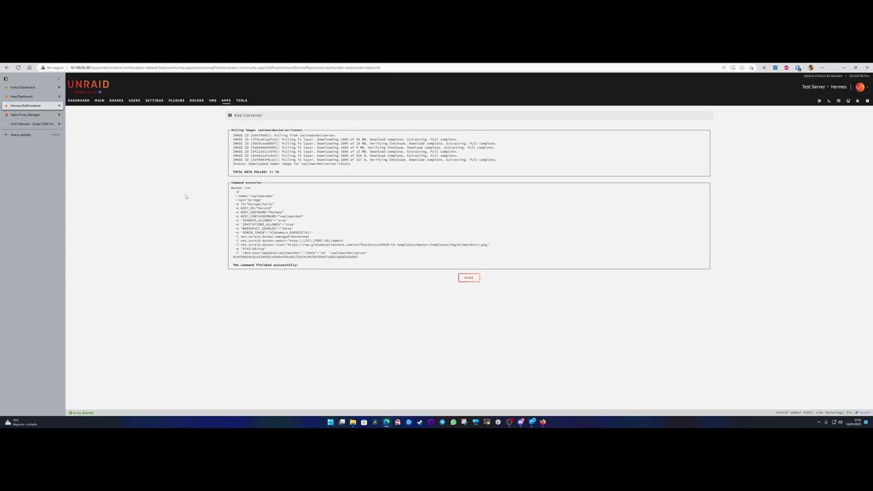
pyautogui.click(468, 277)
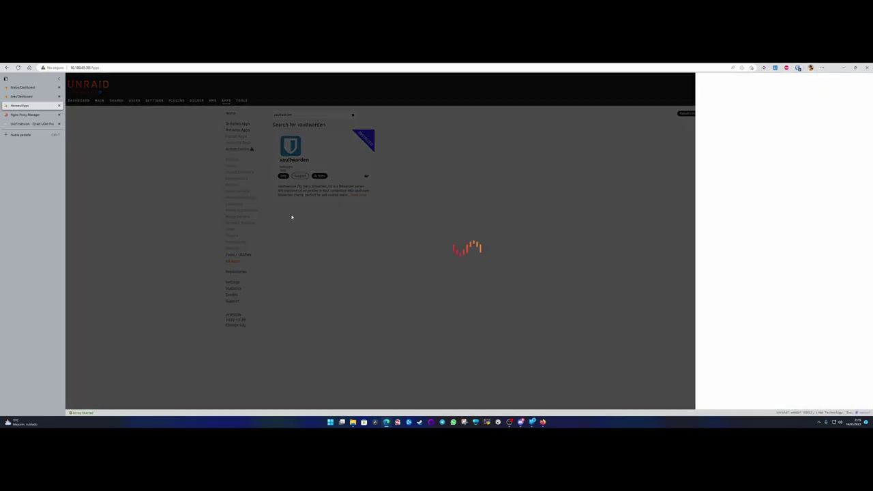
# Launch the vaultwarden container's WebUI from the Unraid Dashboard.
pyautogui.click(321, 218)
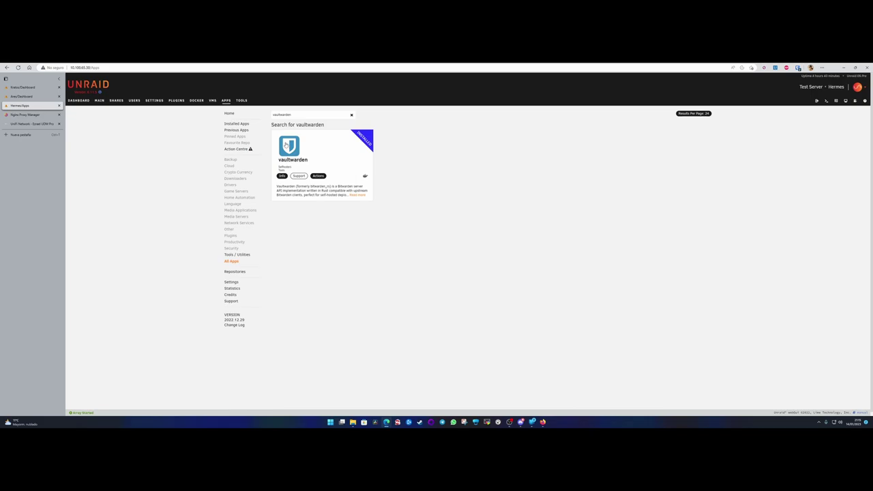
pyautogui.click(78, 101)
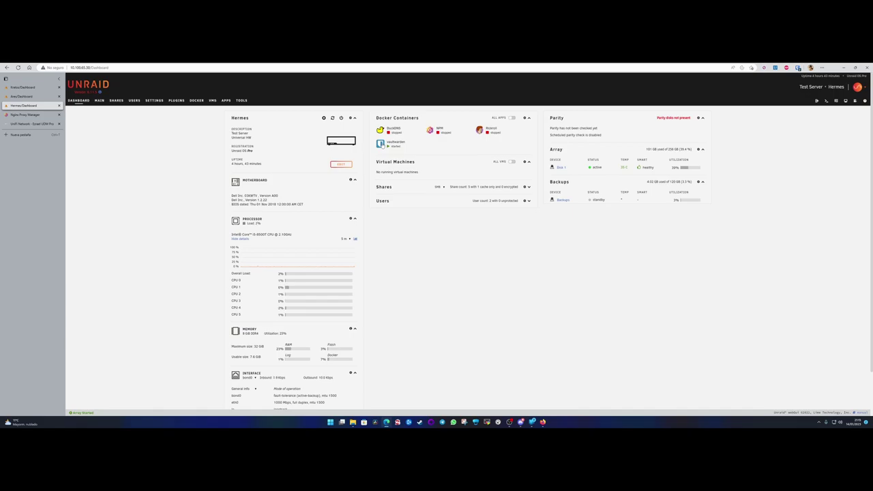
pyautogui.click(380, 143)
pyautogui.click(391, 152)
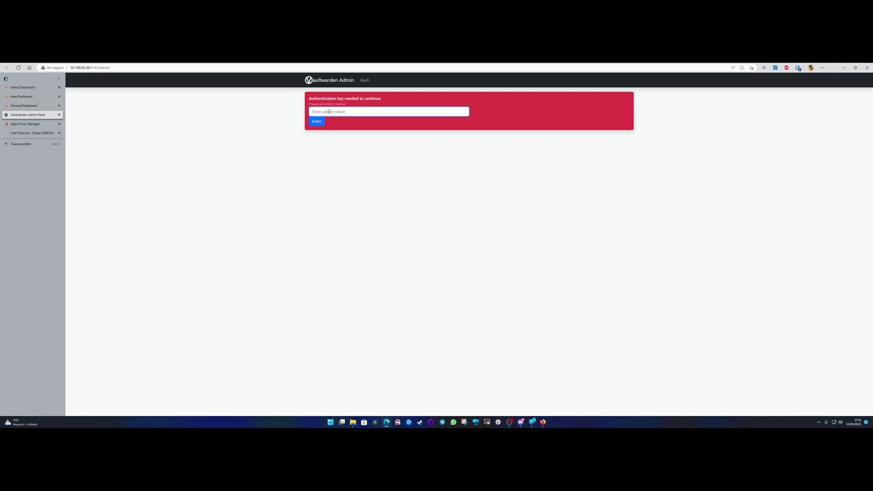
# Paste the admin token into the Vaultwarden admin login field and submit it.
pyautogui.moveTo(70, 67); pyautogui.dragTo(99, 68)
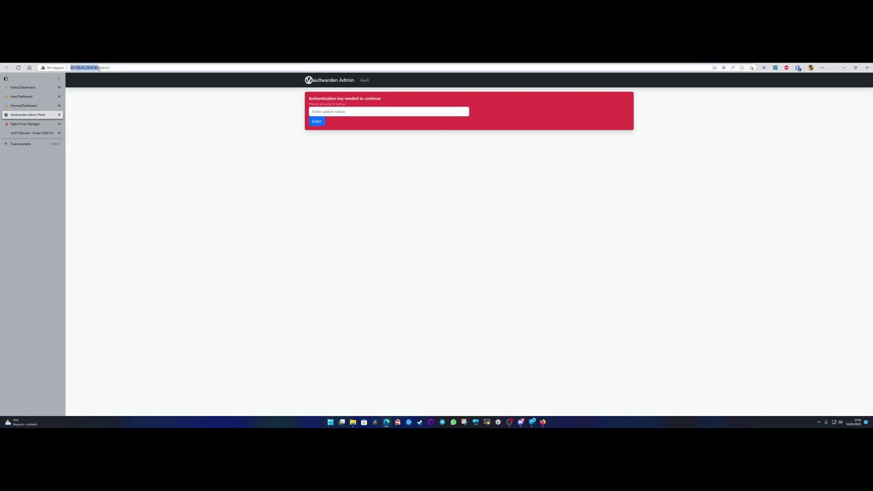
pyautogui.click(329, 124)
pyautogui.click(330, 111)
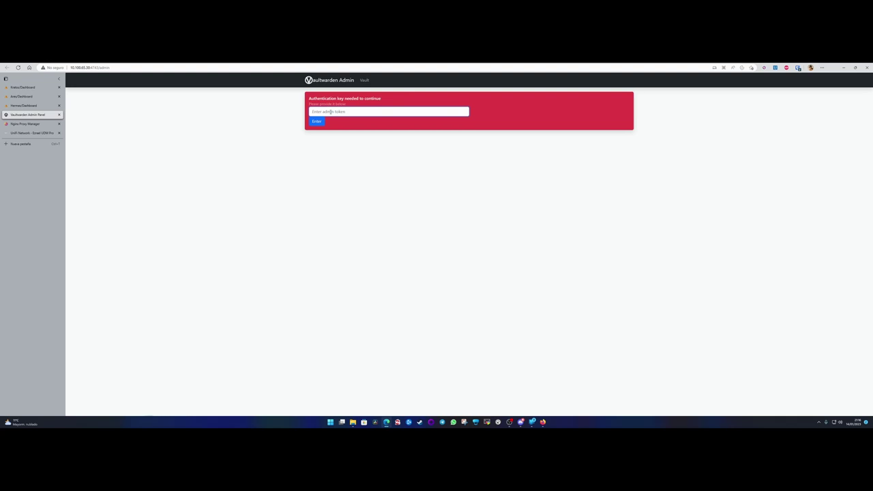
pyautogui.write('**************')
pyautogui.press('Return')
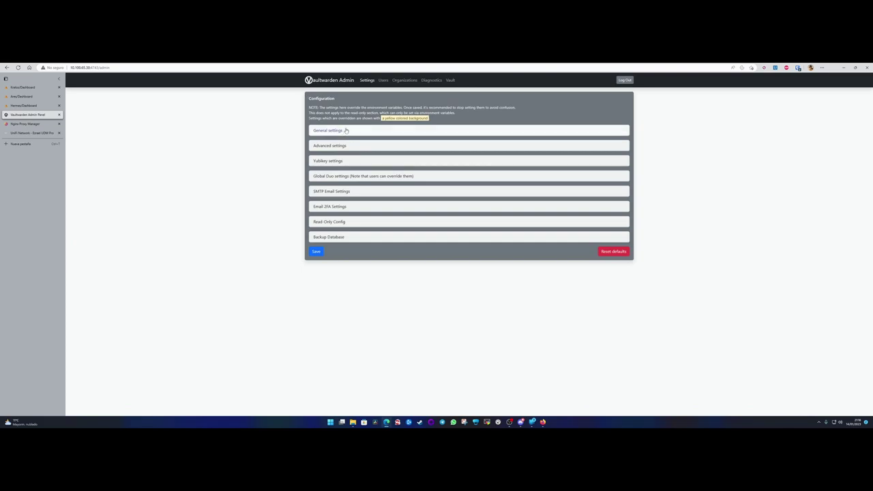
# Expand General settings and review the Allow new signups and Allow invitations options.
pyautogui.click(345, 130)
pyautogui.scroll(-3, 300, 175)
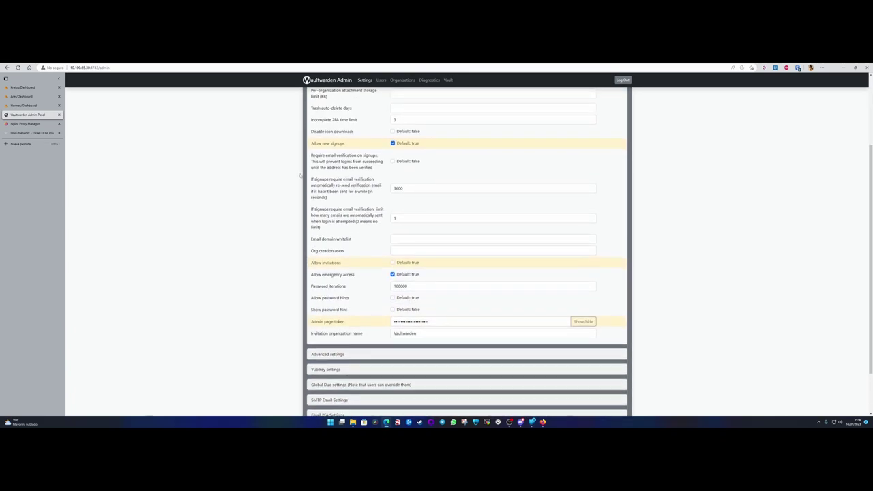
pyautogui.moveTo(310, 143); pyautogui.dragTo(348, 145)
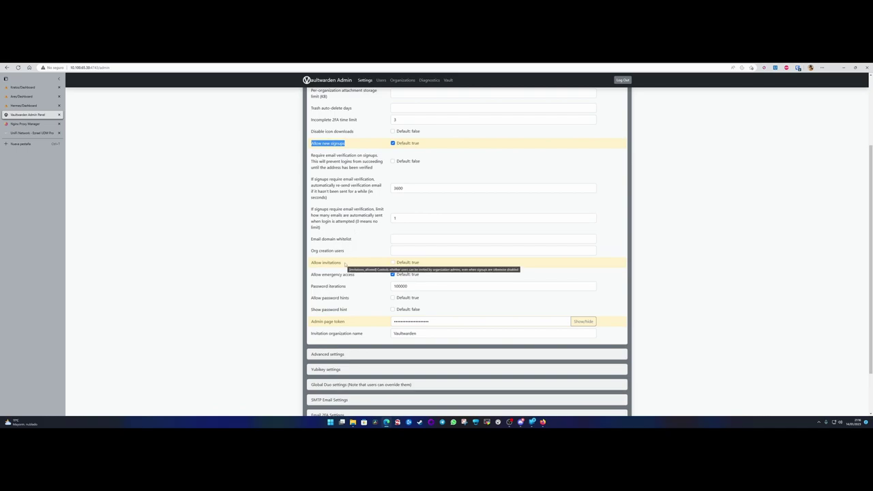
pyautogui.click(345, 265)
pyautogui.moveTo(309, 266); pyautogui.dragTo(359, 265)
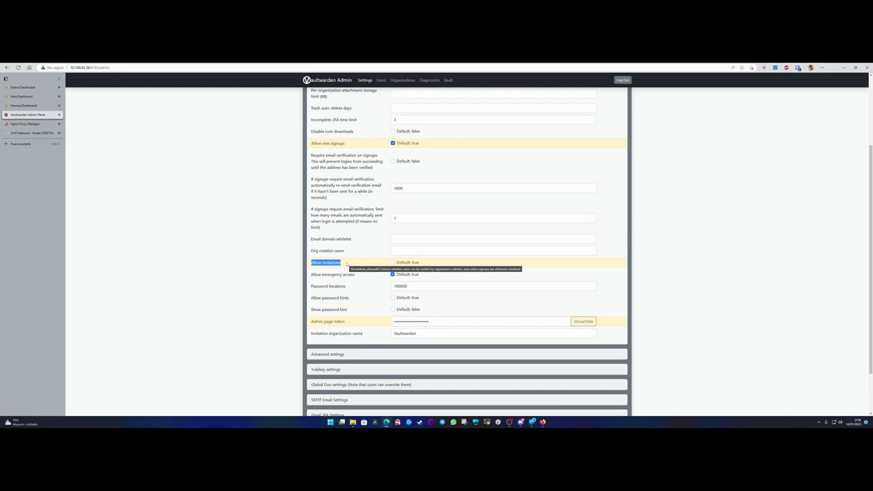
pyautogui.scroll(1, 347, 269)
pyautogui.moveTo(311, 197); pyautogui.dragTo(353, 196)
pyautogui.click(347, 196)
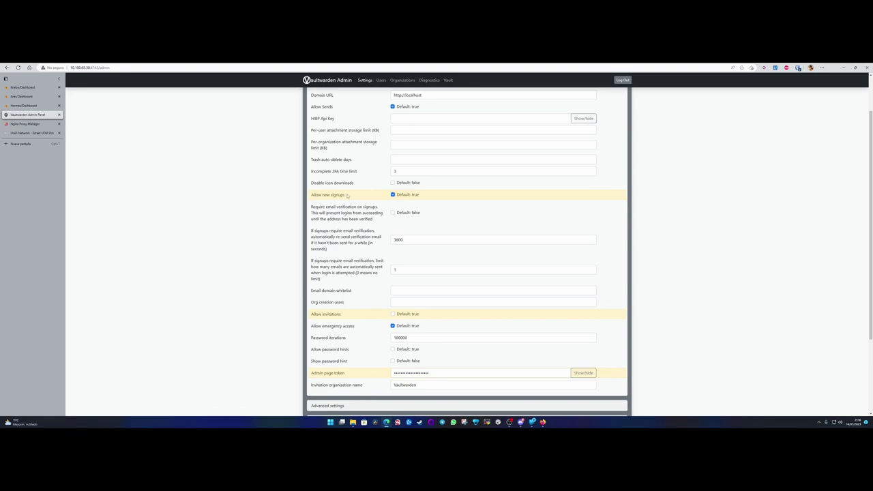
pyautogui.moveTo(311, 313); pyautogui.dragTo(345, 313)
pyautogui.click(344, 311)
pyautogui.moveTo(341, 314); pyautogui.dragTo(311, 315)
pyautogui.click(355, 315)
pyautogui.moveTo(310, 195); pyautogui.dragTo(349, 195)
pyautogui.click(350, 196)
# Save the configuration, confirm the dialog, and go to the Users page.
pyautogui.moveTo(415, 198)
pyautogui.scroll(-2, 546, 321)
pyautogui.click(313, 404)
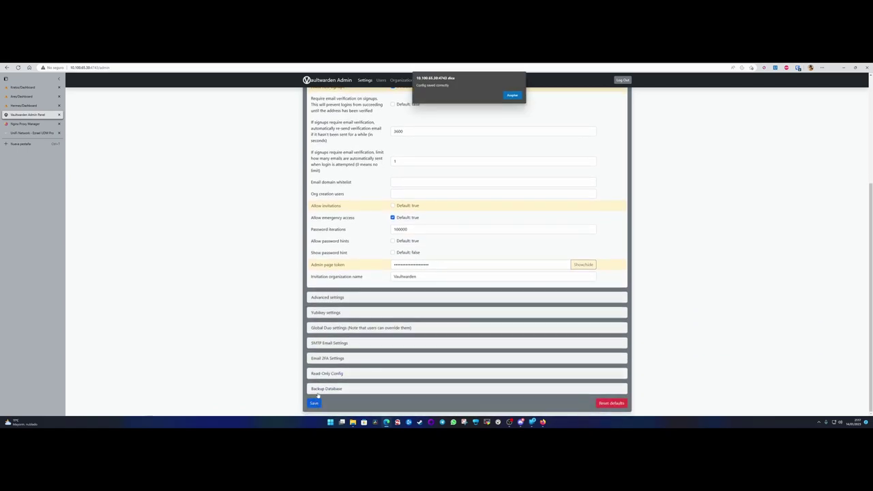
pyautogui.click(510, 93)
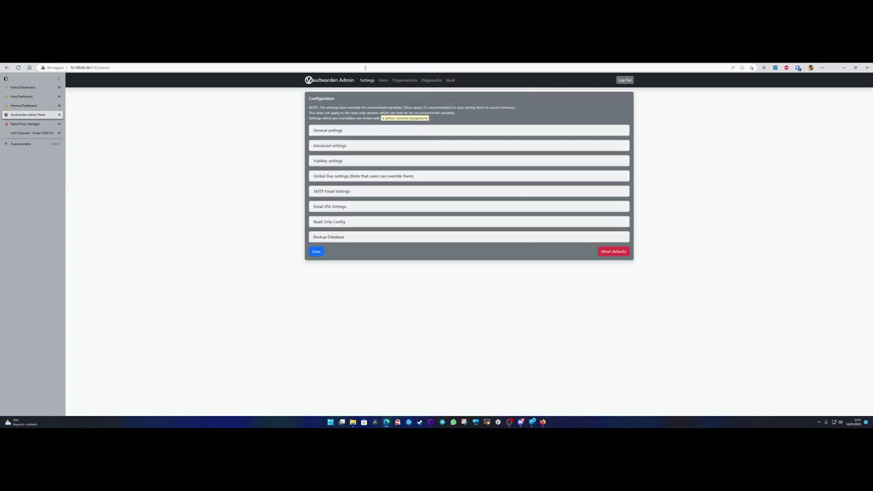
pyautogui.click(383, 80)
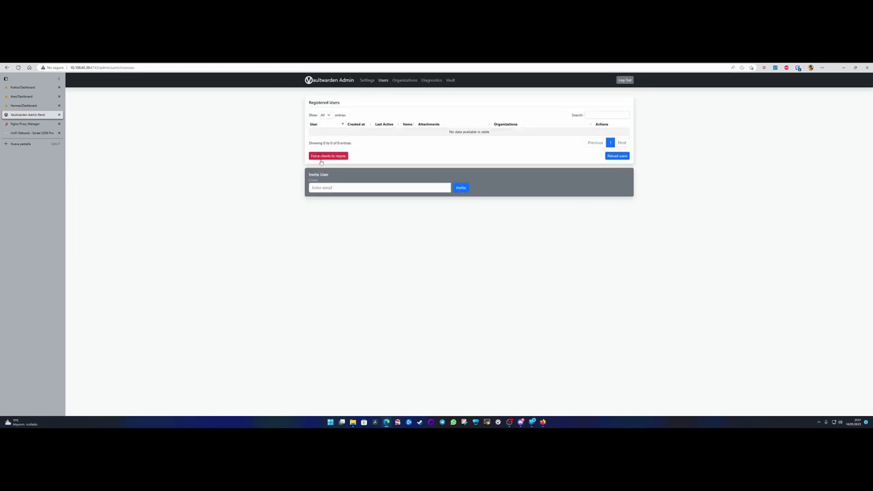
# Click into the Invite User e-mail box, then switch to the Hornex Unraid dashboard tab.
pyautogui.click(337, 188)
pyautogui.moveTo(41, 106)
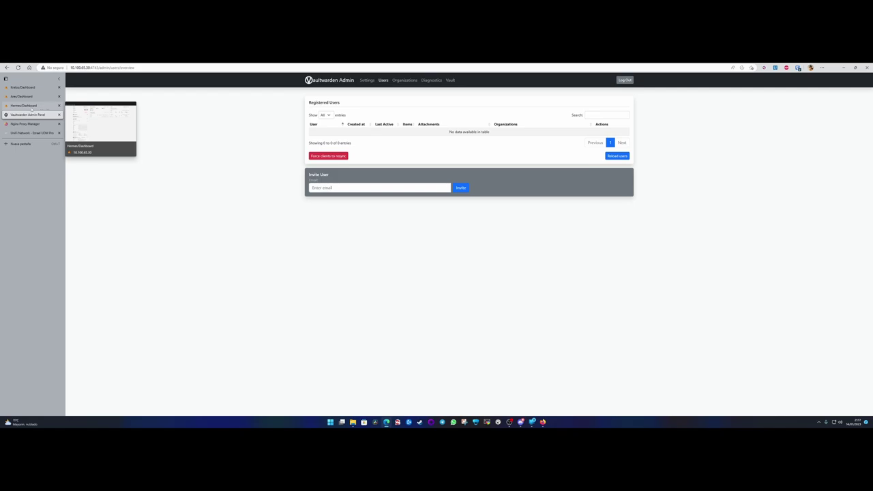
pyautogui.click(31, 106)
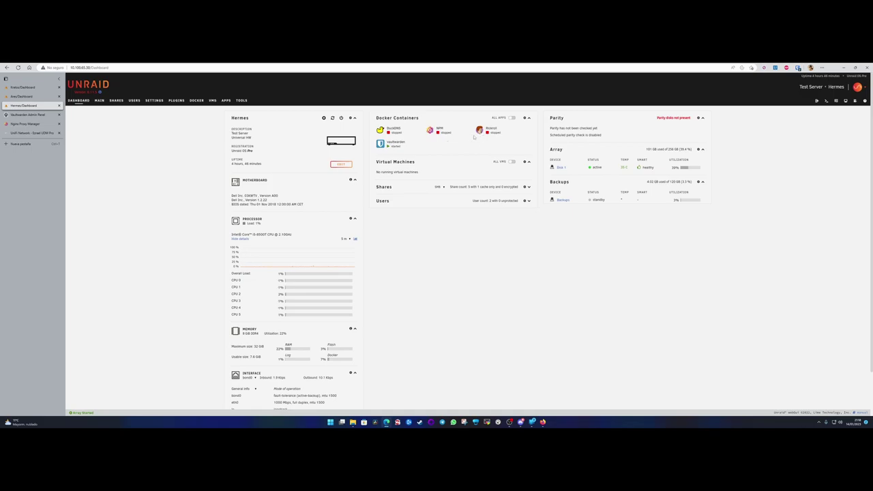
# Start the DuckDNS container and bring up its Edit settings.
pyautogui.click(380, 131)
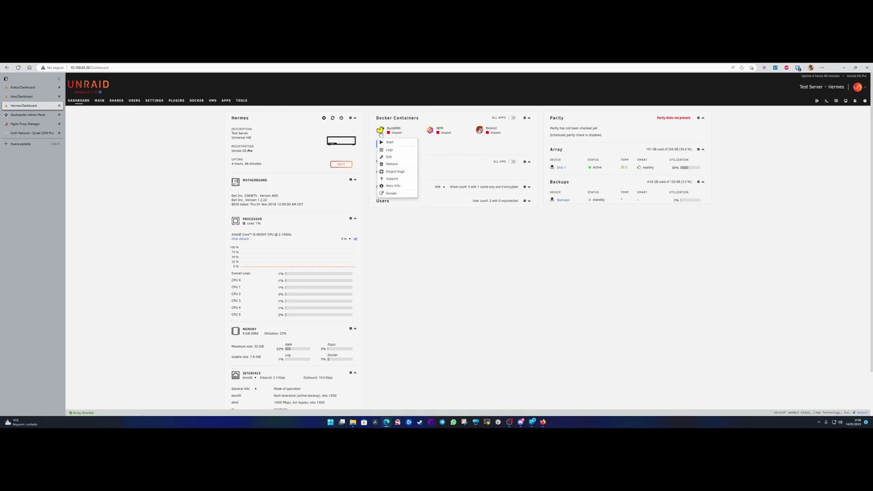
pyautogui.click(390, 143)
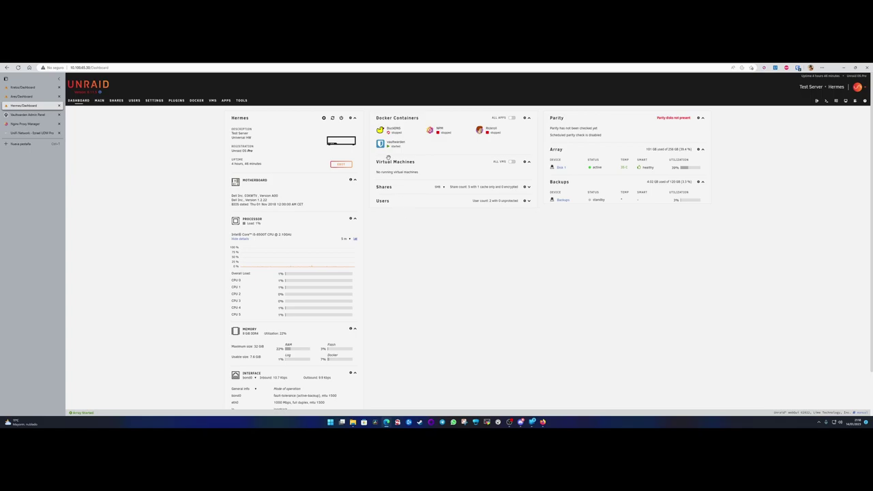
pyautogui.click(380, 131)
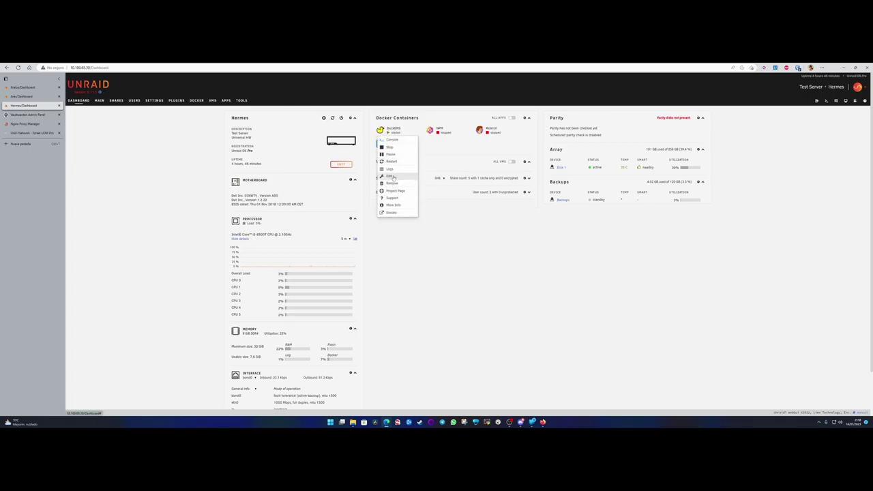
pyautogui.click(390, 176)
# Inspect the DuckDNS SUBDOMAINS and TOKEN values, then return to the dashboard.
pyautogui.moveTo(470, 233); pyautogui.dragTo(353, 235)
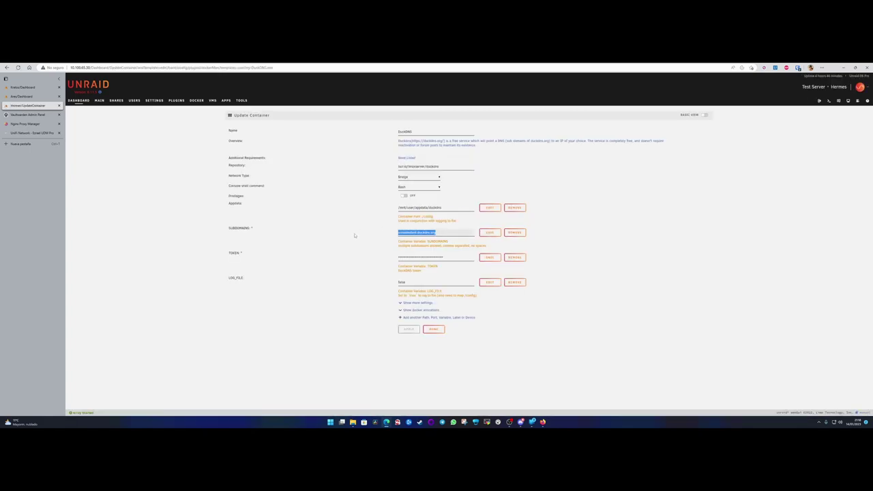
pyautogui.click(354, 235)
pyautogui.moveTo(472, 233); pyautogui.dragTo(374, 234)
pyautogui.click(373, 235)
pyautogui.moveTo(450, 259); pyautogui.dragTo(366, 259)
pyautogui.click(370, 258)
pyautogui.click(79, 101)
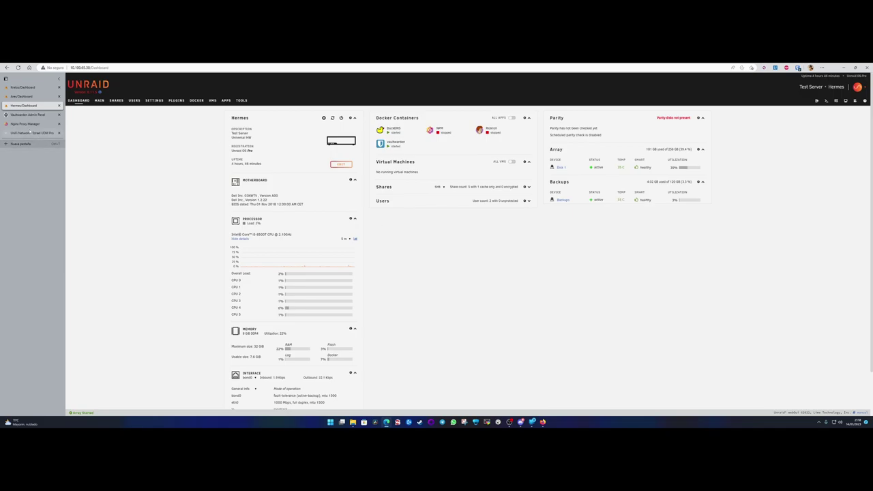
pyautogui.moveTo(25, 124)
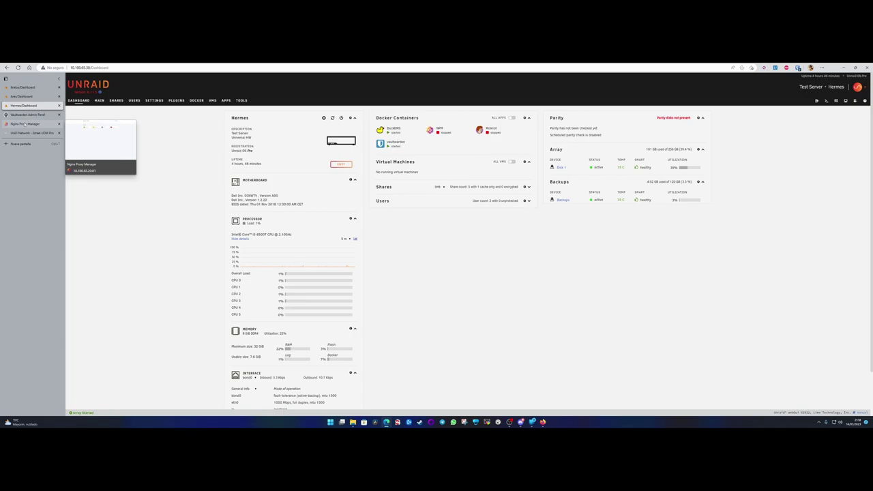
# Verify the duckdns.org proxy host forwards to port 4743, then open that domain.
pyautogui.click(27, 124)
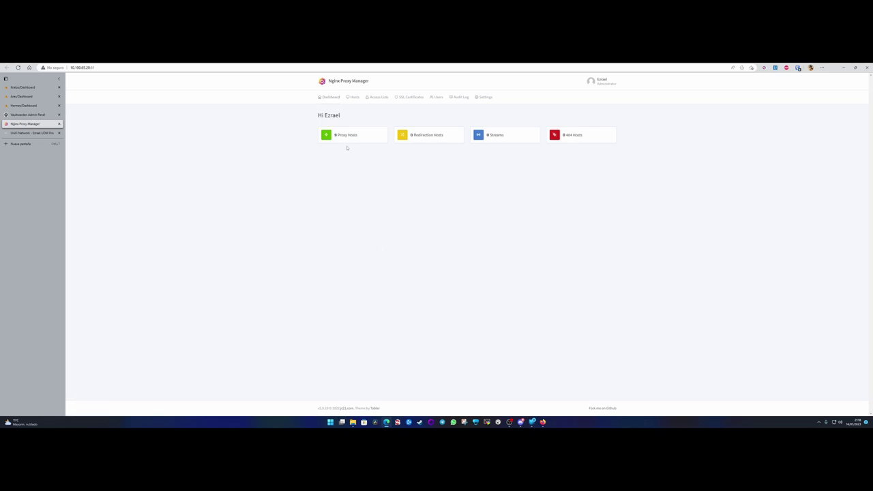
pyautogui.click(348, 141)
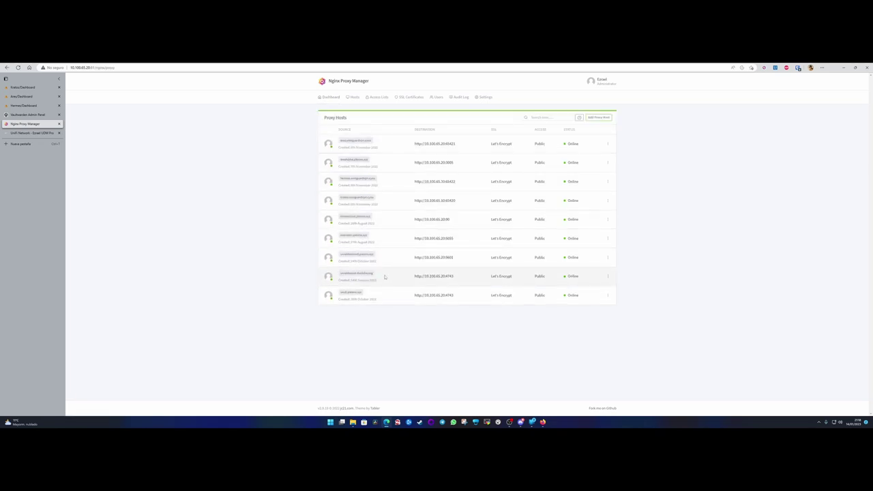
pyautogui.click(607, 276)
pyautogui.click(575, 296)
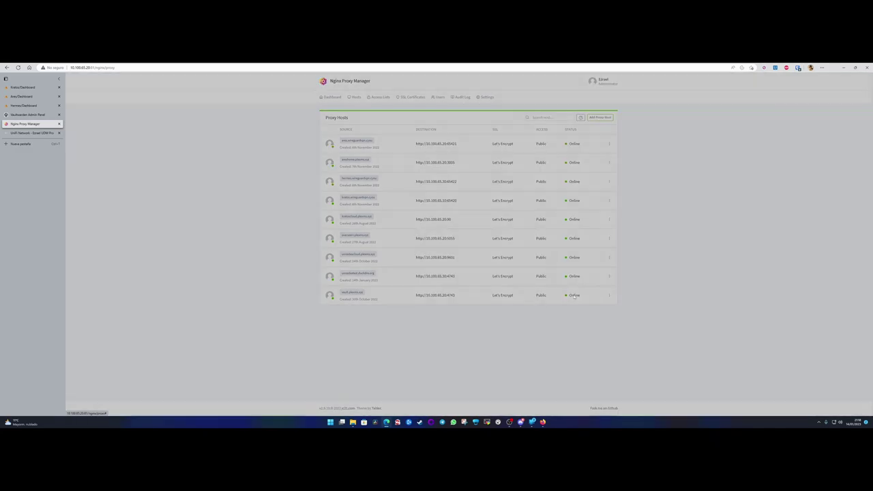
pyautogui.doubleClick(455, 147)
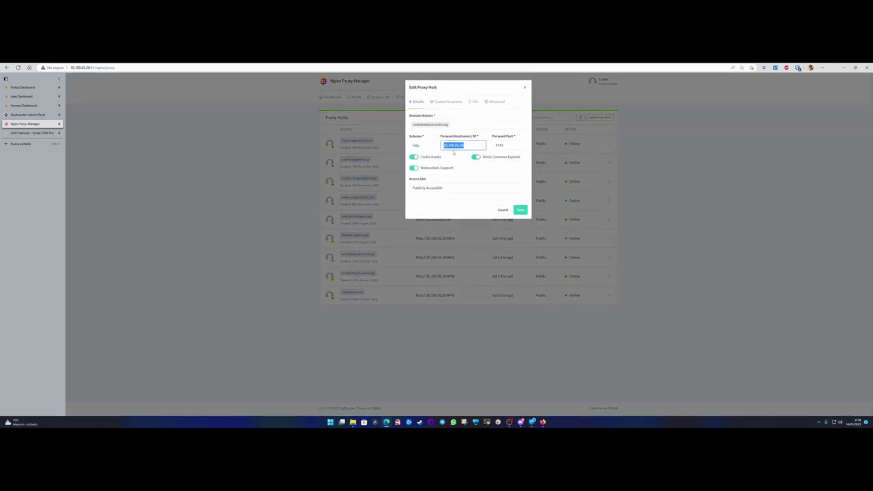
pyautogui.press('Tab')
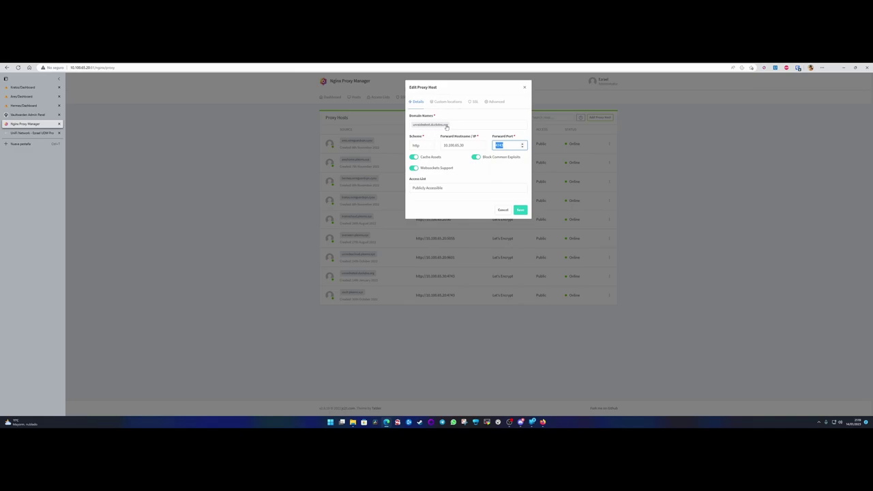
pyautogui.click(524, 88)
pyautogui.click(351, 274)
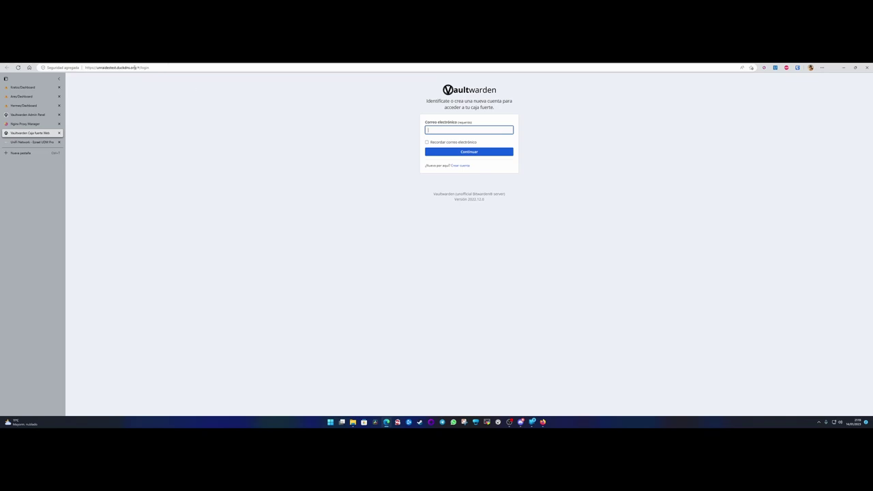
pyautogui.click(156, 68)
pyautogui.click(156, 68)
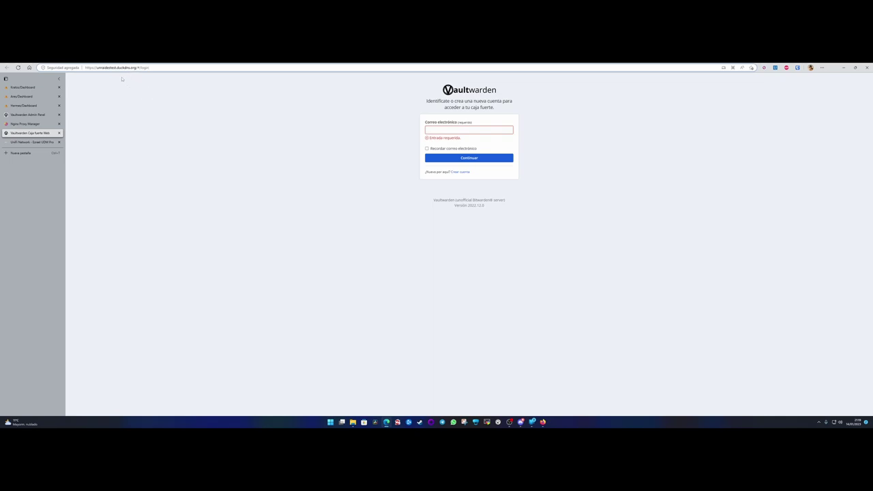
pyautogui.moveTo(28, 114); pyautogui.dragTo(26, 125)
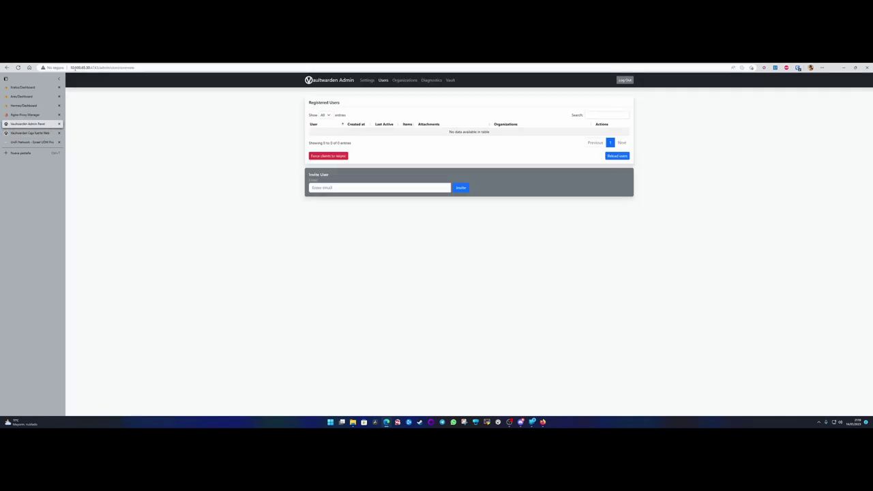
pyautogui.click(140, 69)
pyautogui.click(136, 98)
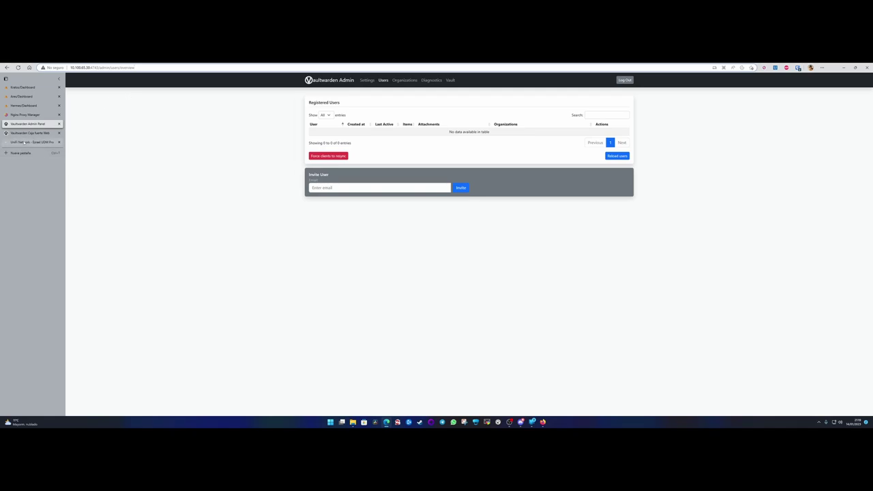
pyautogui.click(26, 133)
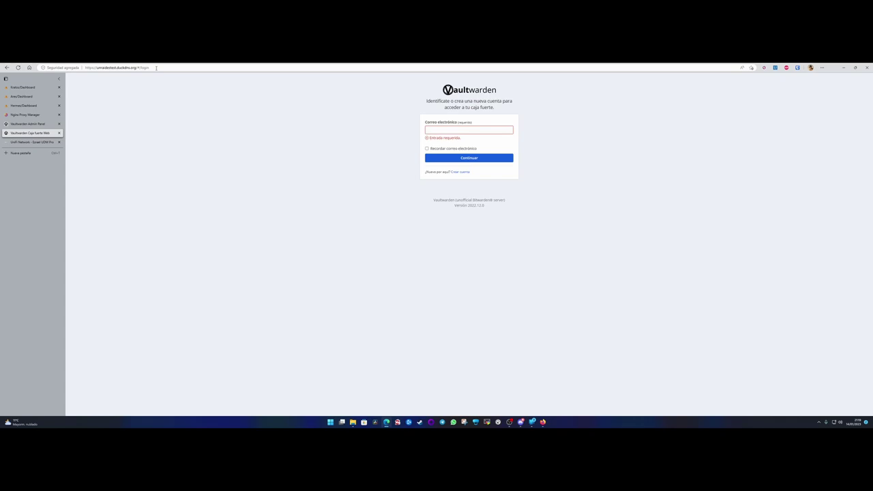
pyautogui.click(93, 68)
pyautogui.click(179, 105)
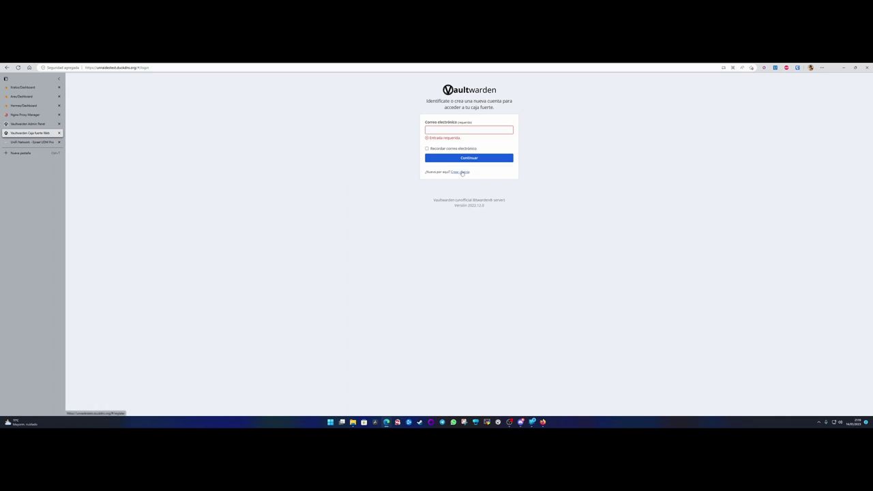
# Start a new Vaultwarden account with a test e-mail, name 'Test' and a master password.
pyautogui.click(460, 172)
pyautogui.click(446, 107)
pyautogui.write('t')
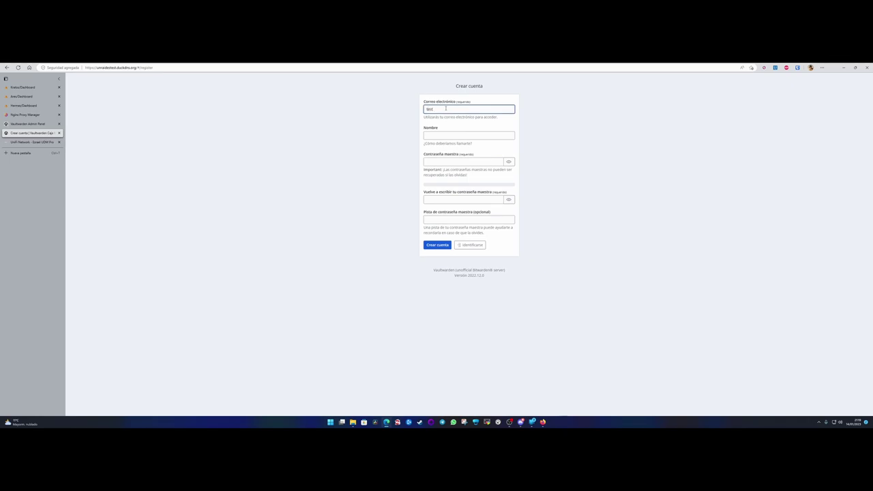
pyautogui.write('nst3@rest.com')
pyautogui.press('Tab')
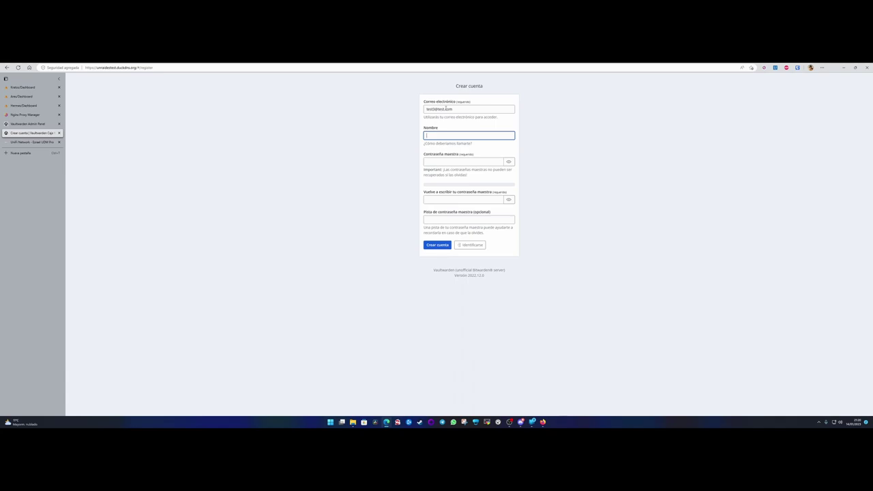
pyautogui.write('Test3')
pyautogui.press('Tab')
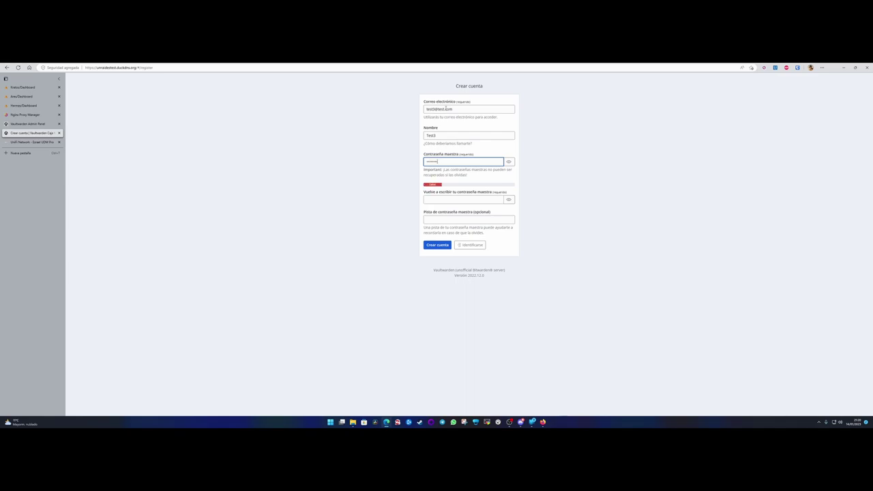
pyautogui.press('Tab')
pyautogui.press('Tab')
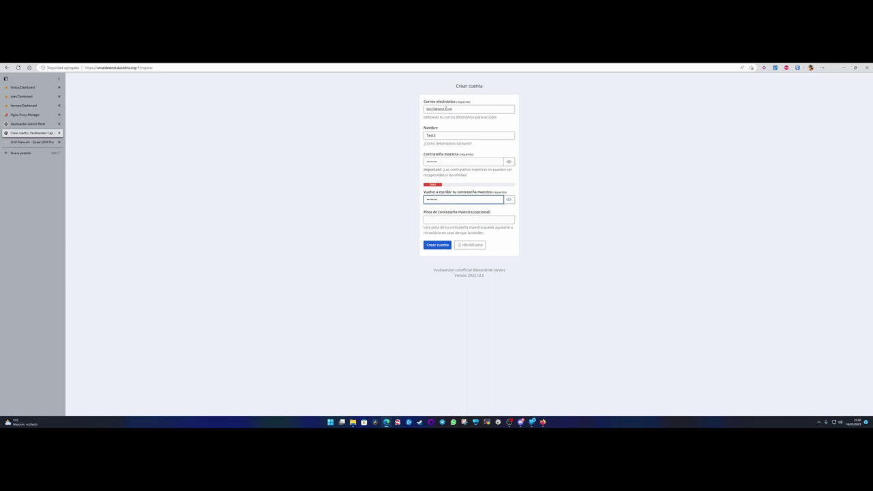
# Double-check the entered master password, then return to the Vaultwarden Admin Panel tab.
pyautogui.moveTo(445, 163); pyautogui.dragTo(417, 165)
pyautogui.click(445, 162)
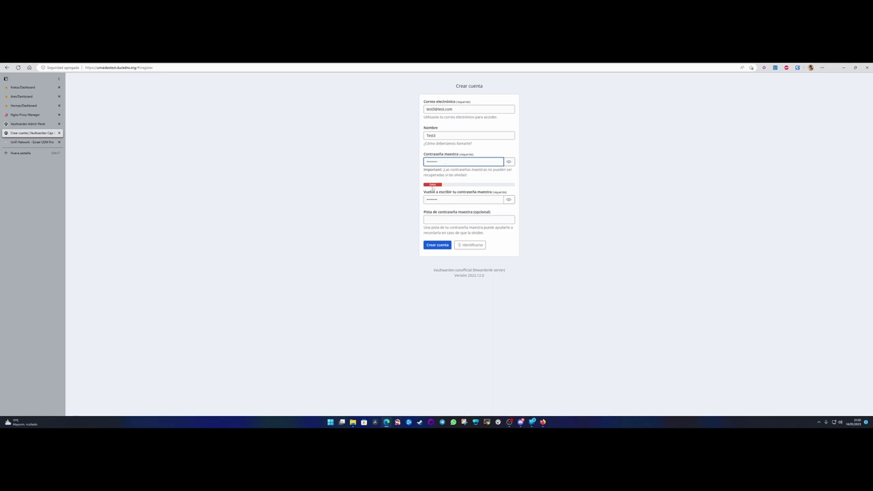
pyautogui.moveTo(447, 163); pyautogui.dragTo(406, 164)
pyautogui.click(440, 161)
pyautogui.click(441, 220)
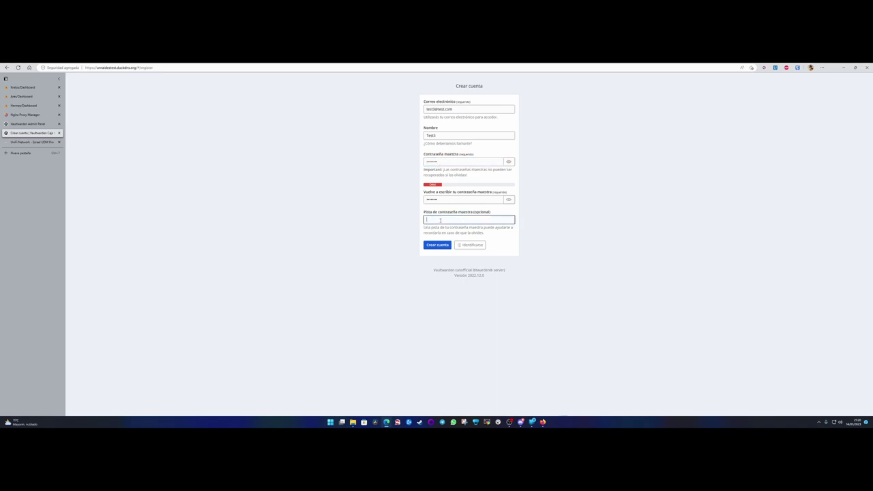
pyautogui.moveTo(473, 212); pyautogui.dragTo(491, 214)
pyautogui.click(31, 123)
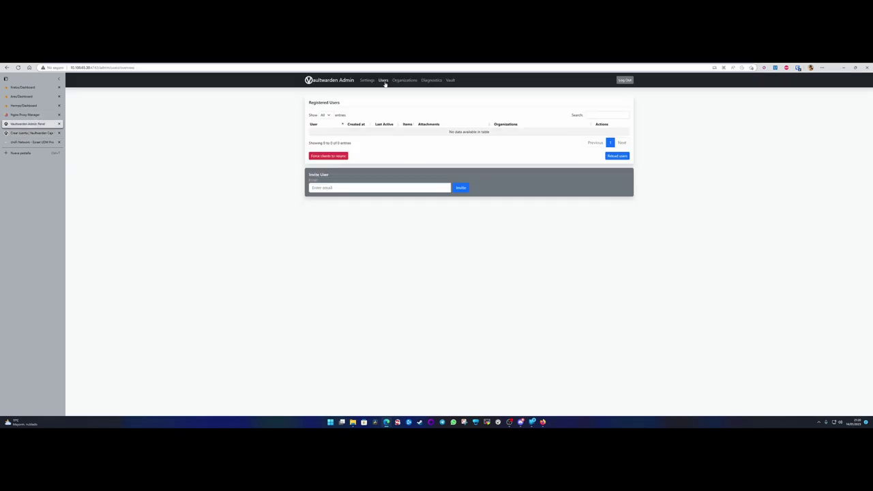
# Show the admin General settings signup options and highlight the Allow password hints setting.
pyautogui.click(367, 81)
pyautogui.click(330, 133)
pyautogui.scroll(-5, 330, 205)
pyautogui.scroll(-3, 332, 210)
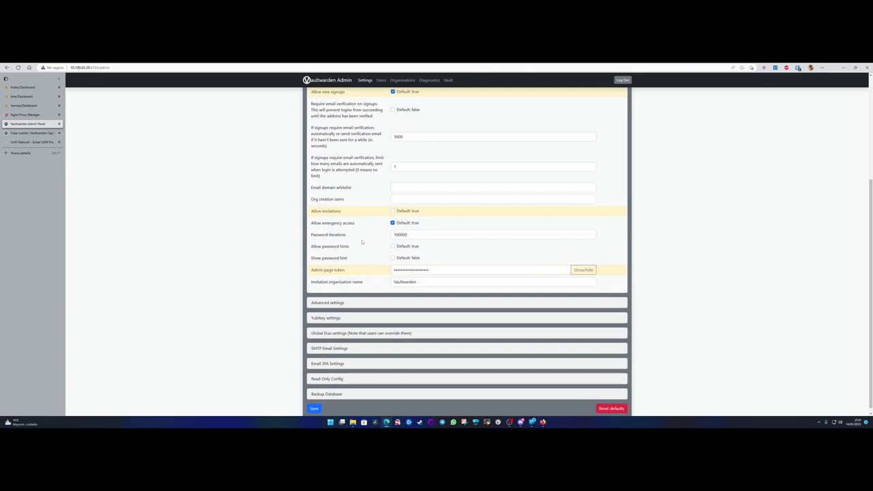
pyautogui.moveTo(311, 247); pyautogui.dragTo(352, 260)
# Submit the registration form with an empty hint, accepting the weak master password warning.
pyautogui.click(28, 133)
pyautogui.click(439, 219)
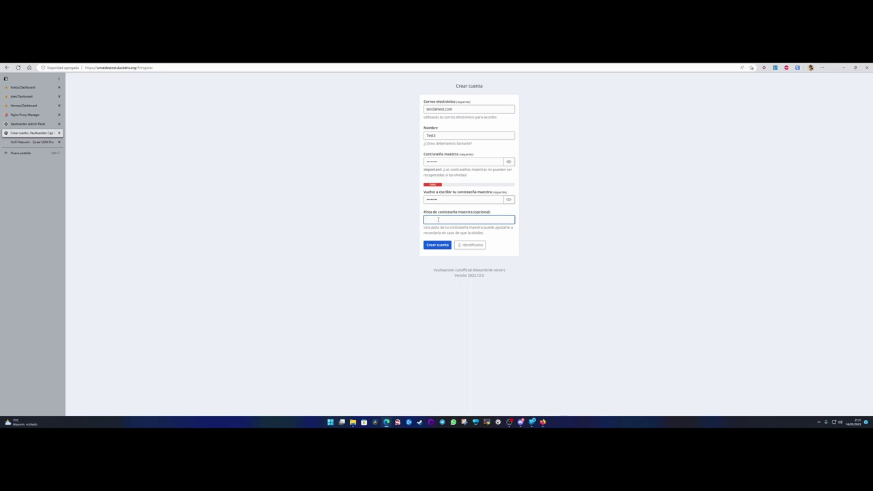
pyautogui.click(439, 245)
pyautogui.moveTo(453, 230); pyautogui.dragTo(500, 232)
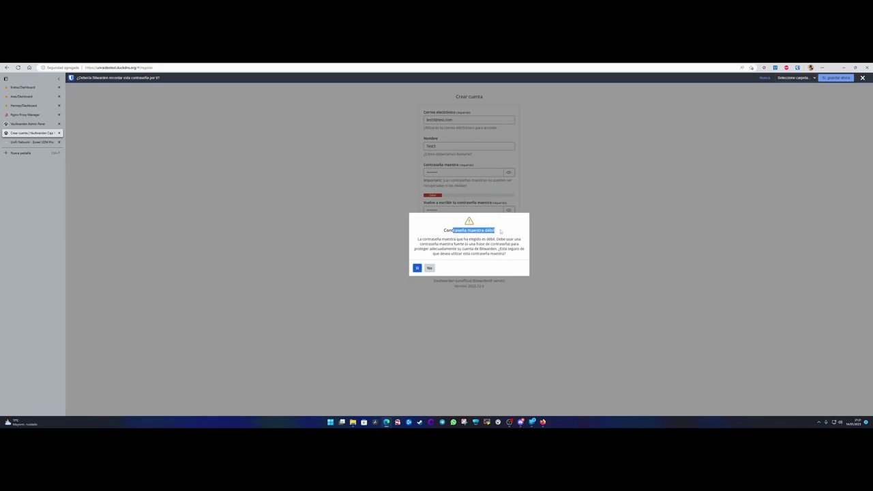
pyautogui.click(499, 231)
pyautogui.click(417, 268)
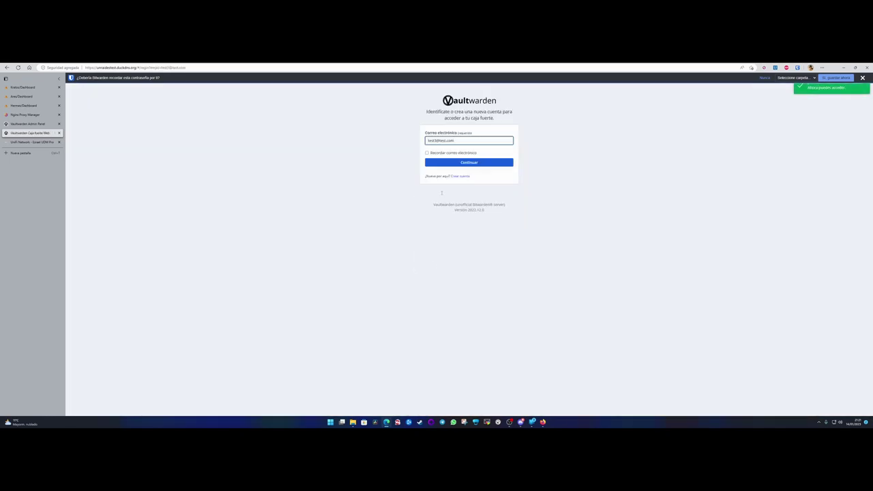
# Dismiss the save-password offer and go back to the Vaultwarden admin panel.
pyautogui.click(368, 185)
pyautogui.click(862, 78)
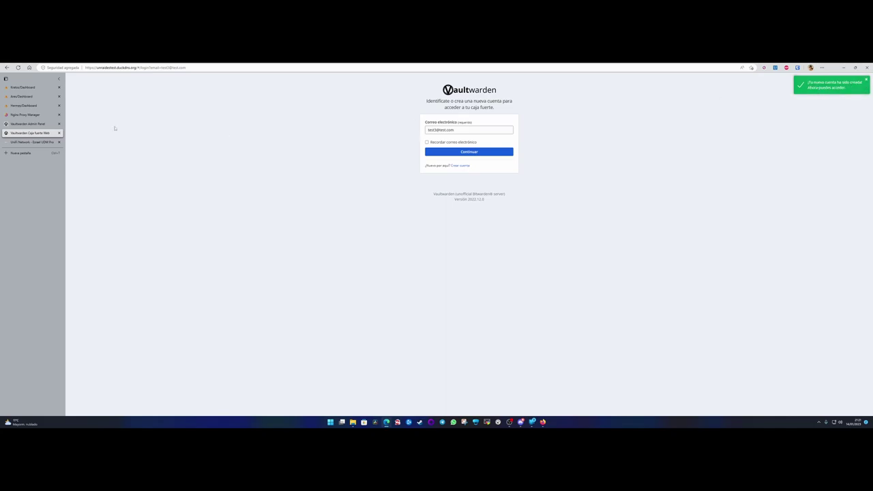
pyautogui.click(27, 124)
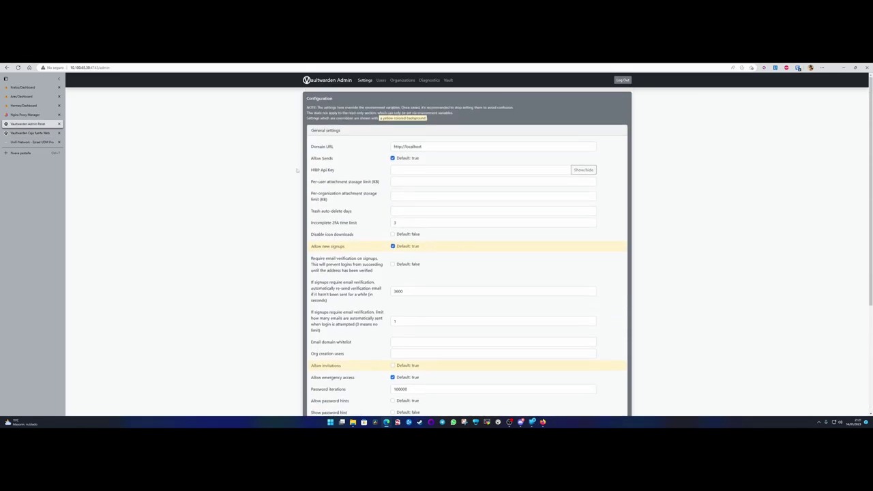
# Check the Users list, then untick Allow new signups in General settings.
pyautogui.click(381, 80)
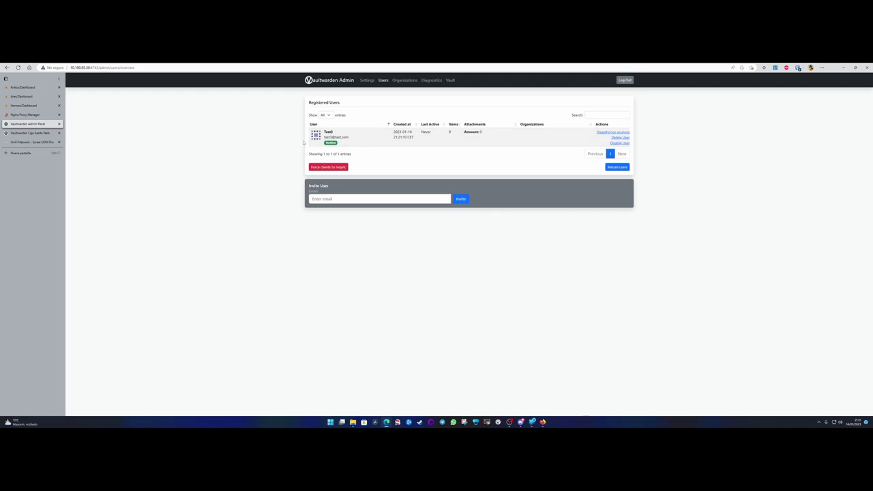
pyautogui.click(366, 80)
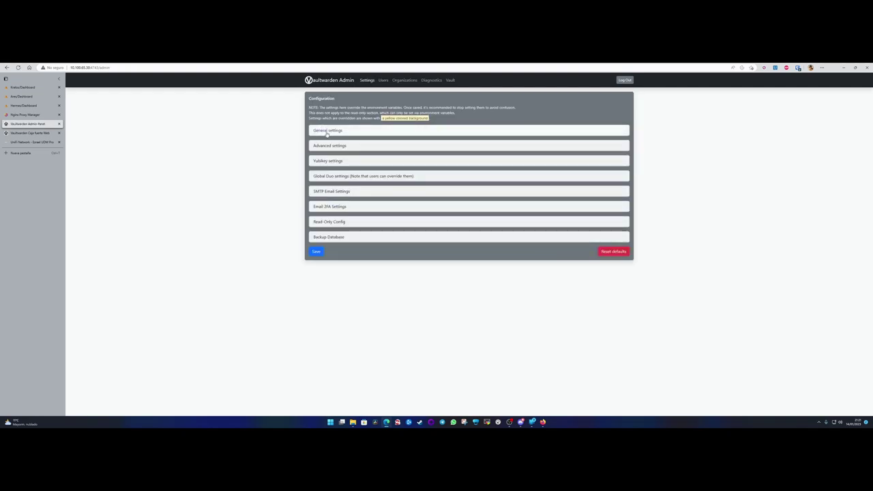
pyautogui.click(328, 131)
pyautogui.scroll(-1, 329, 135)
pyautogui.click(326, 194)
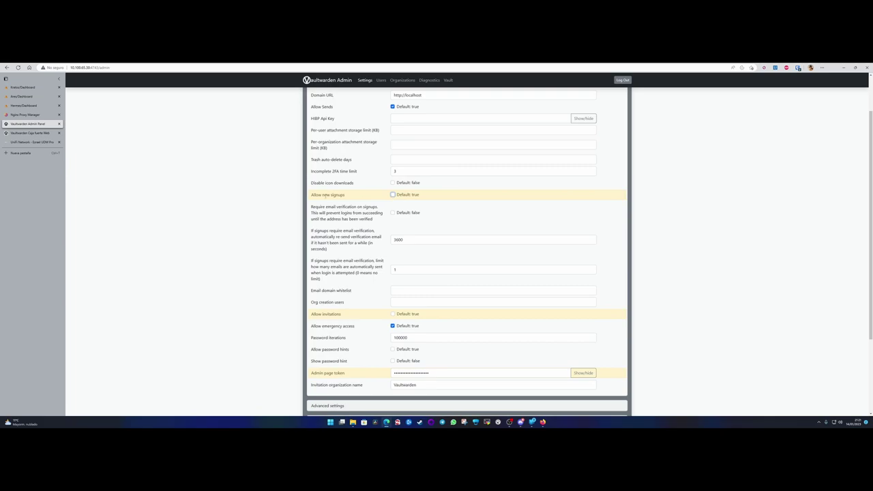
pyautogui.moveTo(311, 196); pyautogui.dragTo(349, 196)
# Save the configuration, acknowledge the saved alert, and return to the vault login tab.
pyautogui.scroll(-2, 347, 196)
pyautogui.click(313, 403)
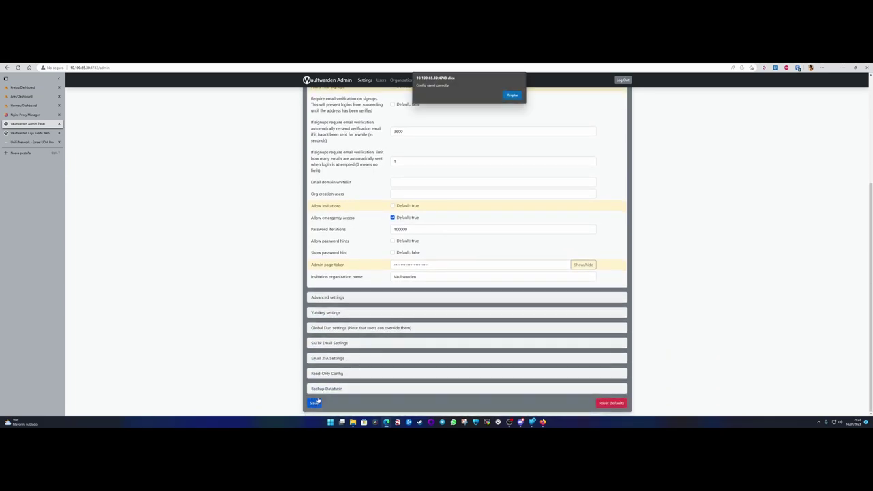
pyautogui.click(511, 95)
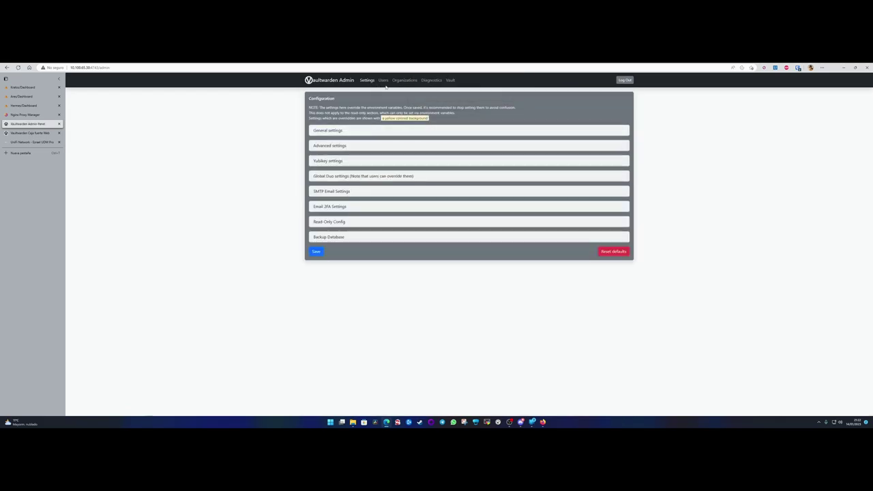
pyautogui.click(31, 133)
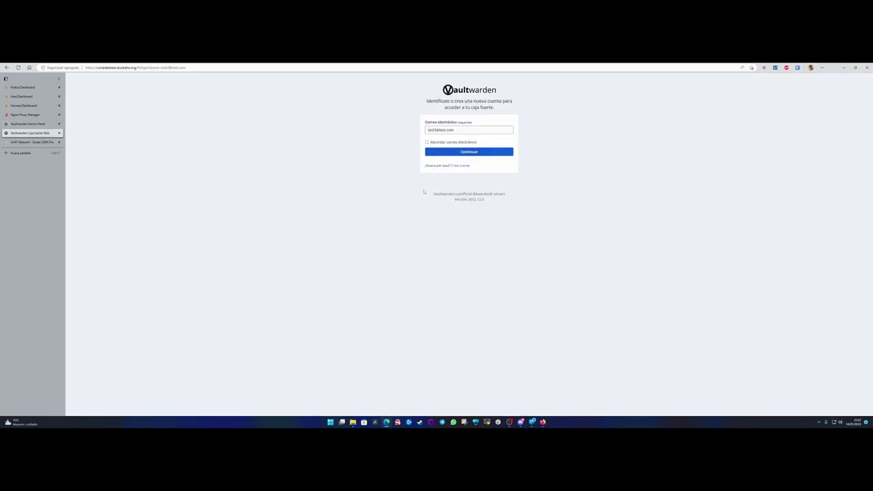
# Fill the Create account form with a test e-mail, name Test4 and a matching master password.
pyautogui.click(462, 166)
pyautogui.click(452, 110)
pyautogui.write('test4@test.com')
pyautogui.press('Tab')
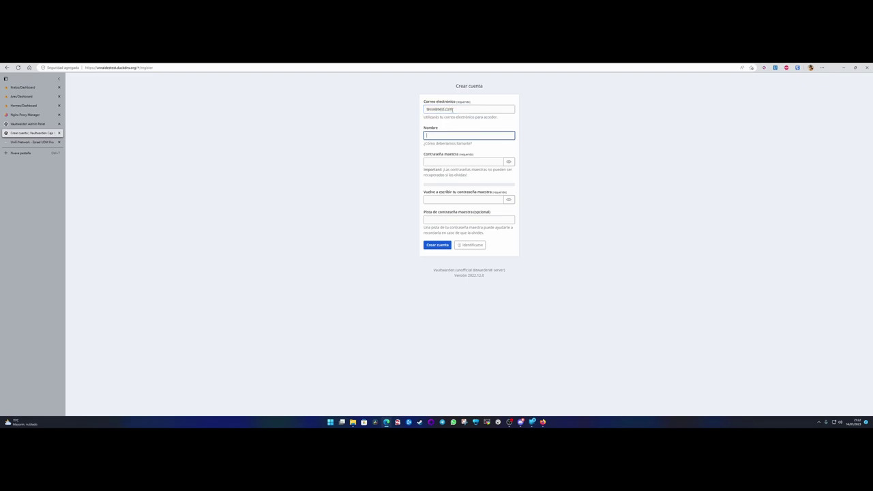
pyautogui.write('Test4')
pyautogui.press('Tab')
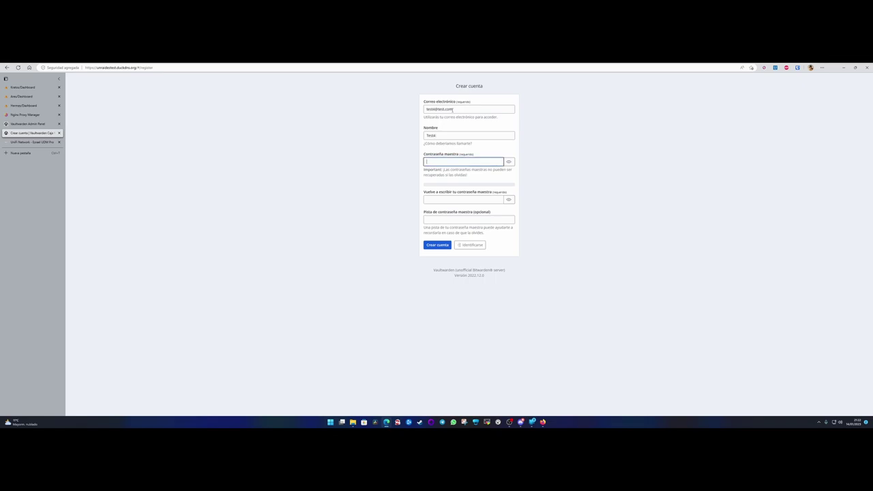
pyautogui.write('test1234')
pyautogui.press('Tab')
pyautogui.press('Tab')
pyautogui.write('t')
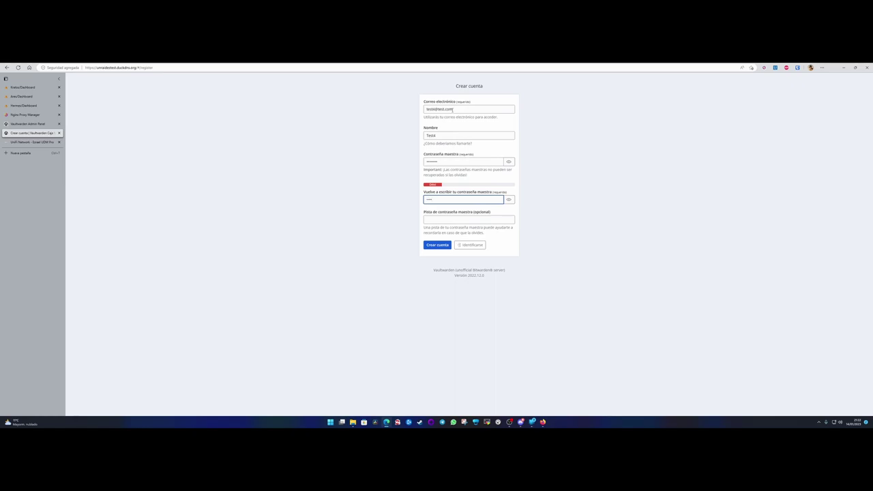
pyautogui.write('est1234')
pyautogui.press('Tab')
pyautogui.press('Tab')
# Submit the registration, accept the weak-password warning, and see the signup refused.
pyautogui.click(440, 245)
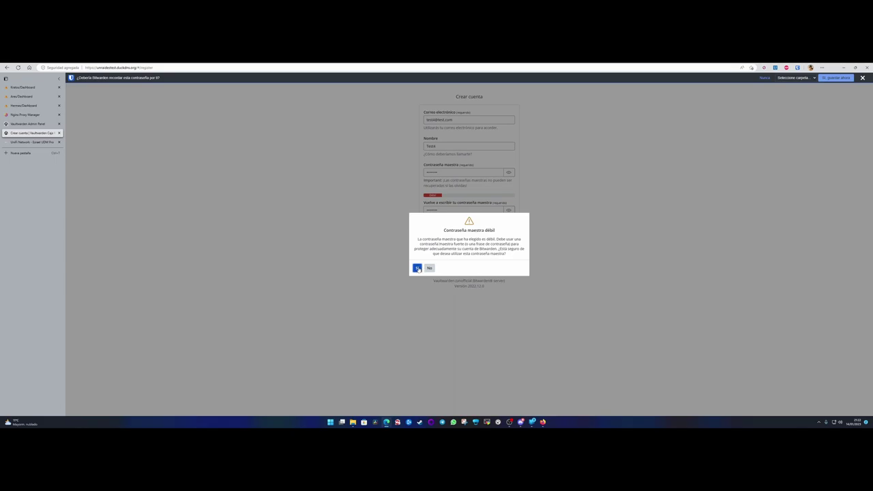
pyautogui.click(417, 268)
pyautogui.click(862, 78)
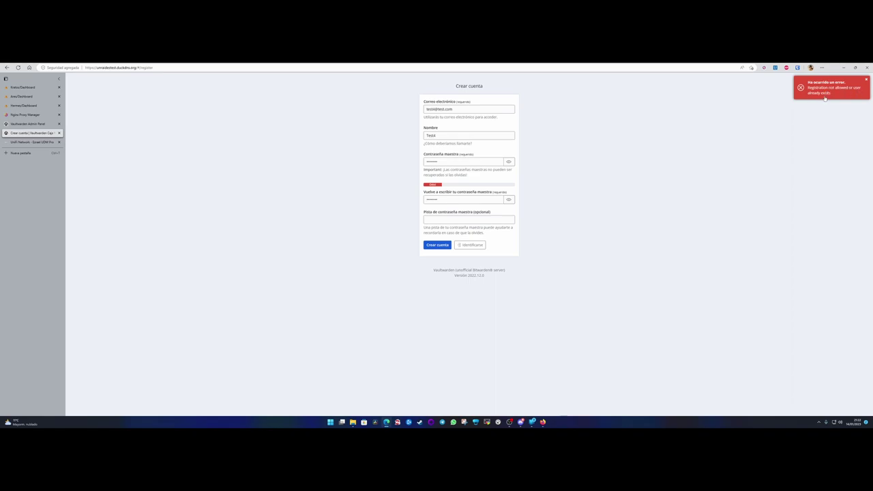
pyautogui.moveTo(435, 109); pyautogui.dragTo(424, 110)
pyautogui.click(549, 121)
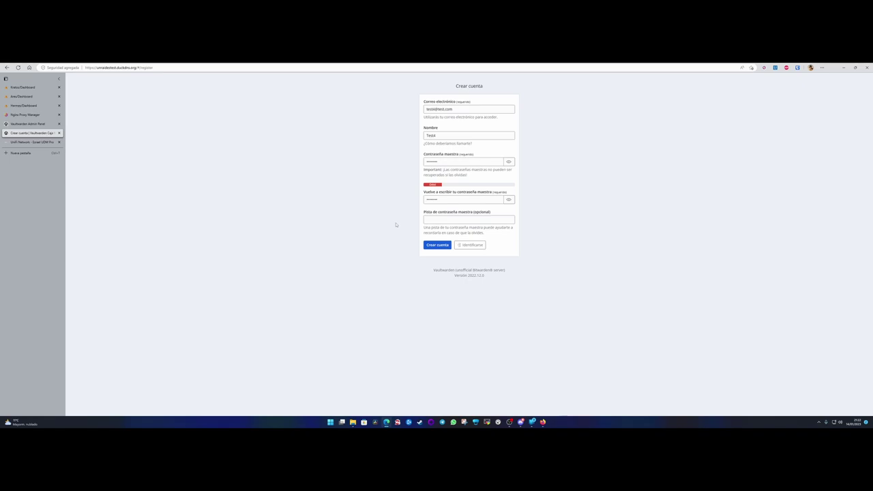
# Verify Allow new signups is still off in the admin panel, then return to the Create account tab.
pyautogui.click(29, 124)
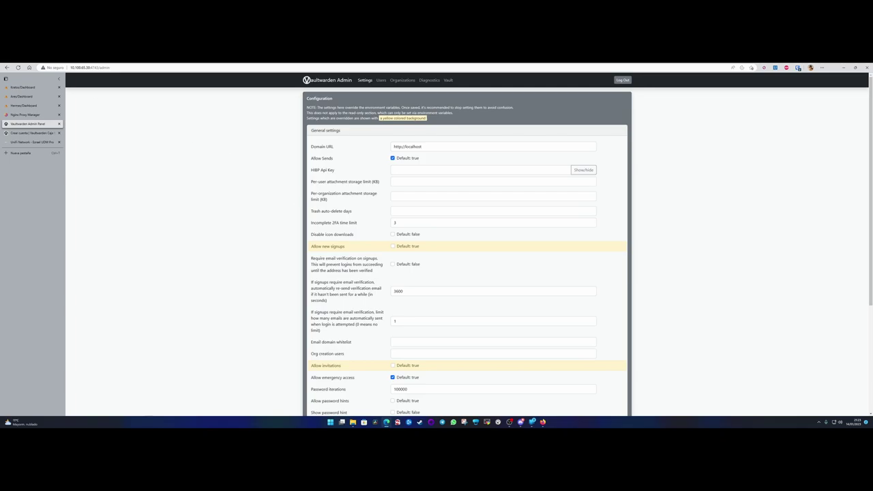
pyautogui.click(135, 180)
pyautogui.click(30, 133)
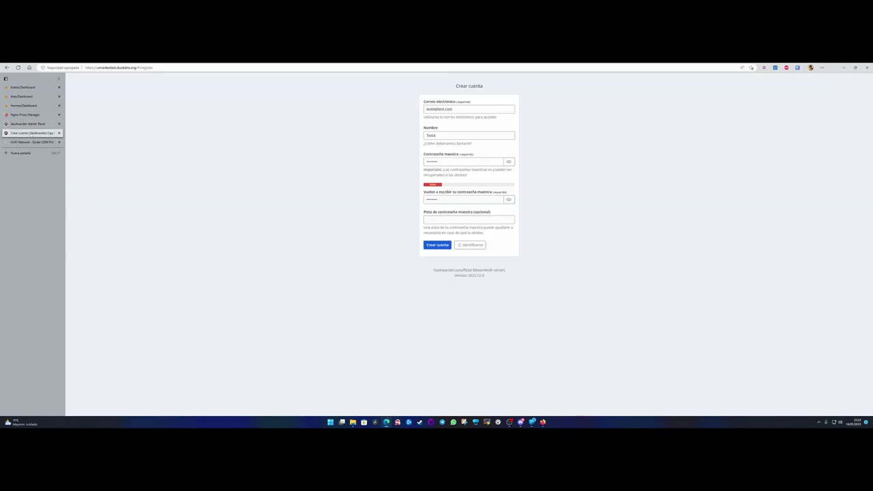
# Sign in with the test account's e-mail and submit its master password.
pyautogui.click(465, 244)
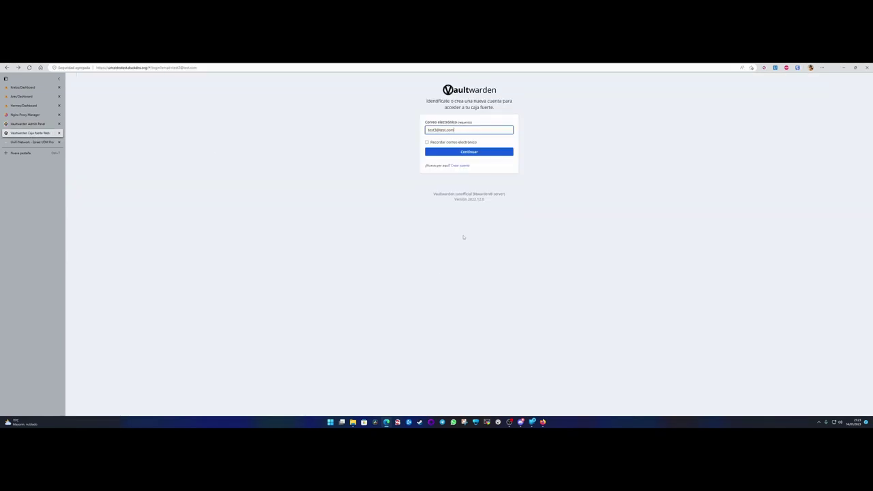
pyautogui.click(464, 130)
pyautogui.click(464, 153)
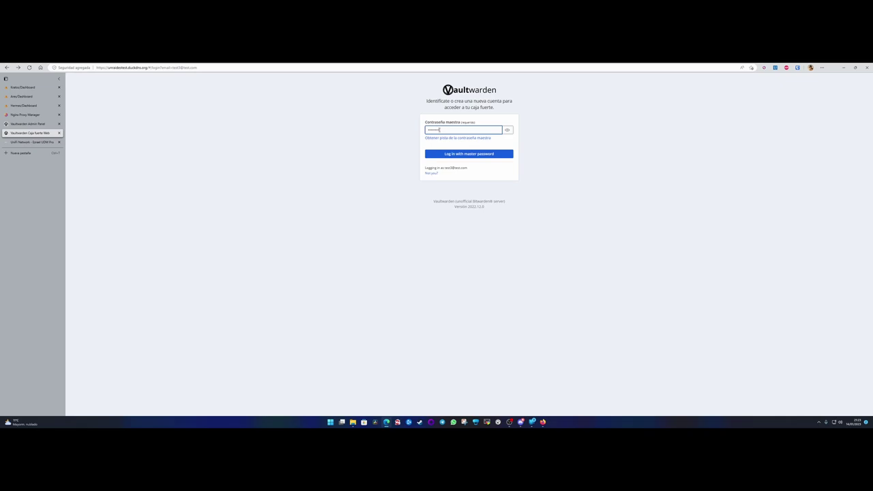
pyautogui.press('Return')
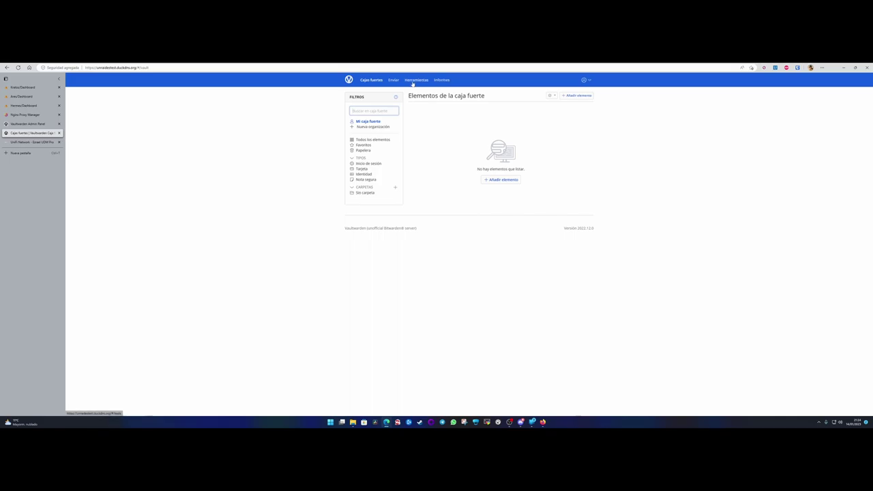
pyautogui.click(372, 82)
pyautogui.click(363, 127)
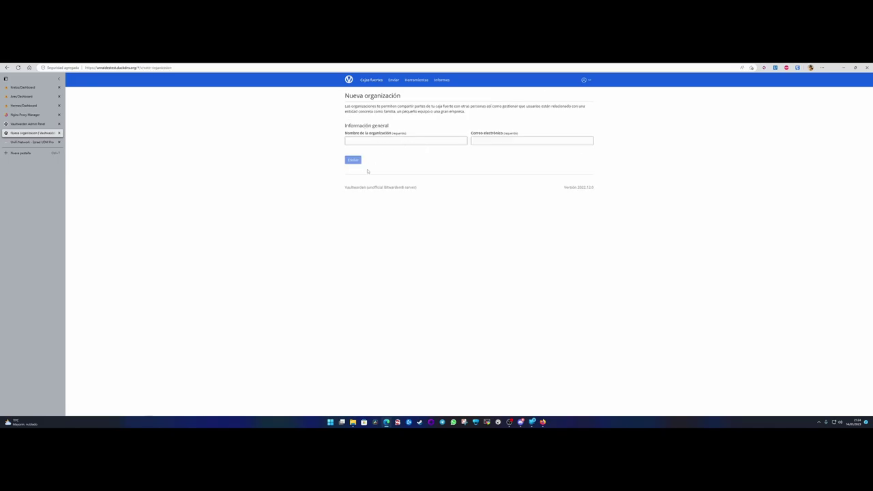
pyautogui.click(371, 79)
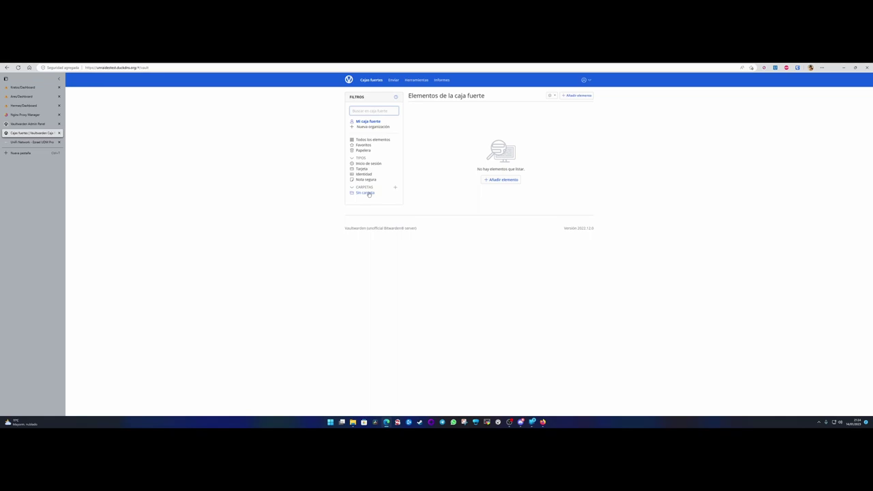
pyautogui.click(334, 169)
# Open and minimize Firefox, then open the Bitwarden extension popup in Edge.
pyautogui.click(543, 422)
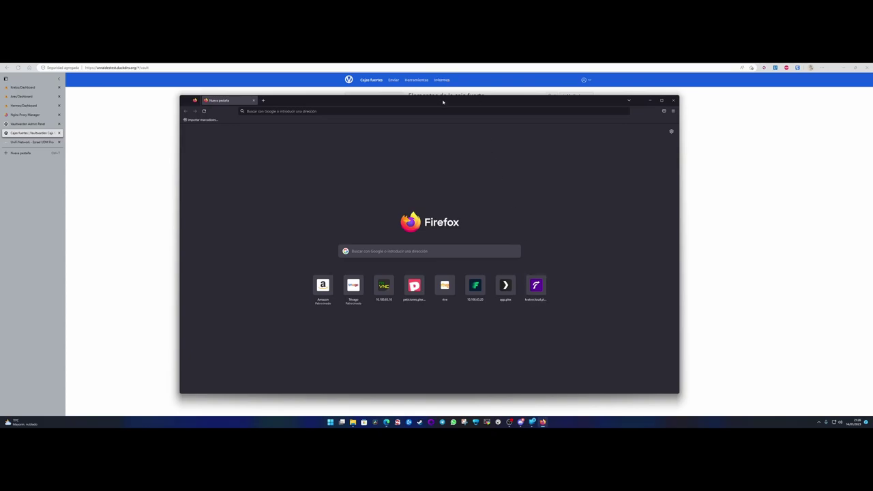
pyautogui.moveTo(443, 102); pyautogui.dragTo(403, 97)
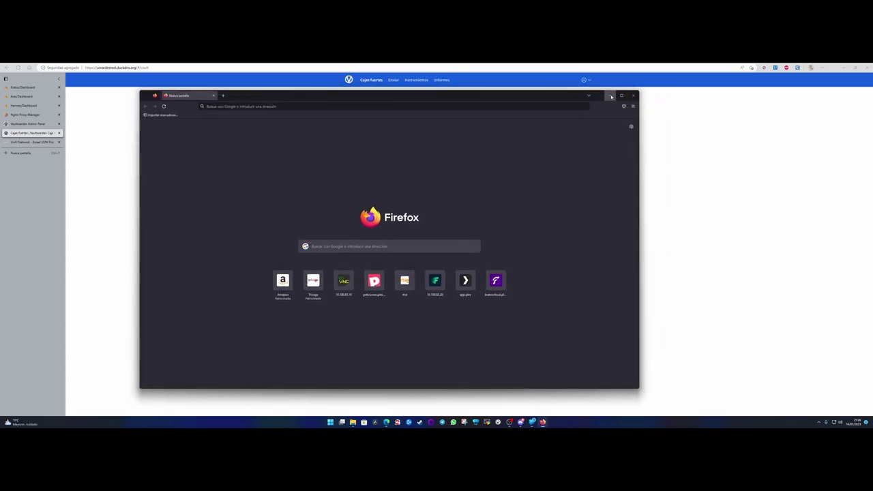
pyautogui.click(611, 95)
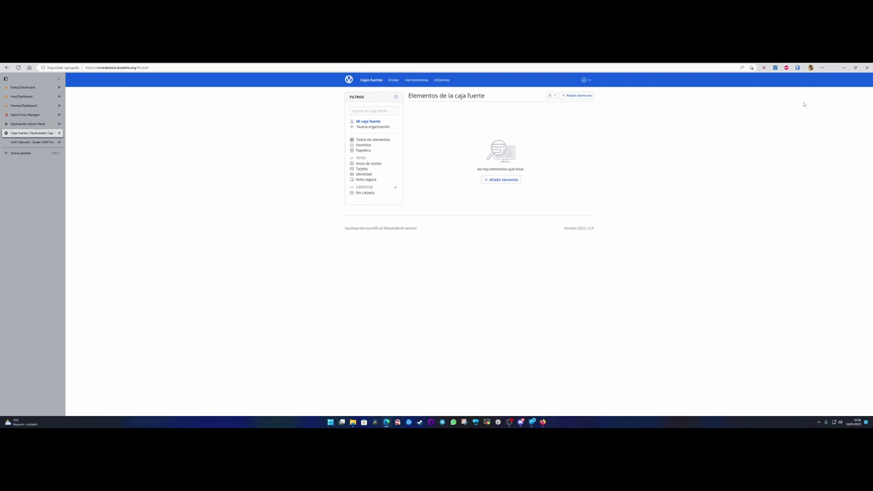
pyautogui.scroll(4, 736, 194)
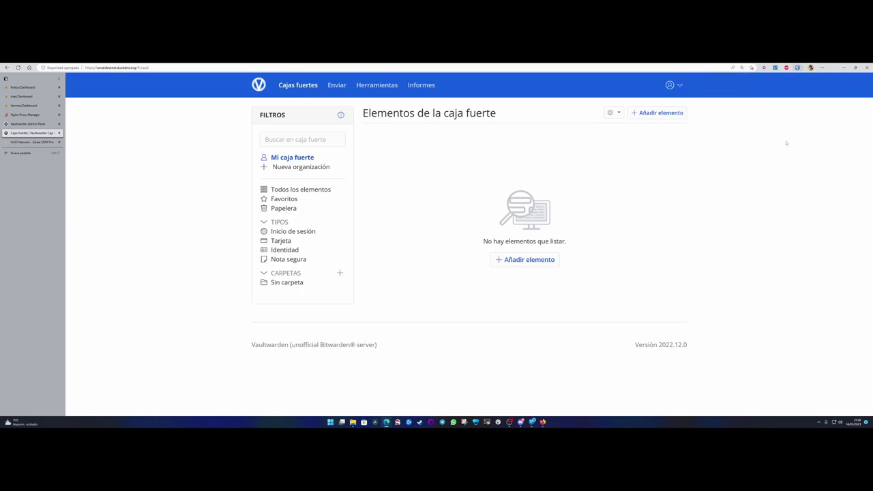
pyautogui.click(798, 69)
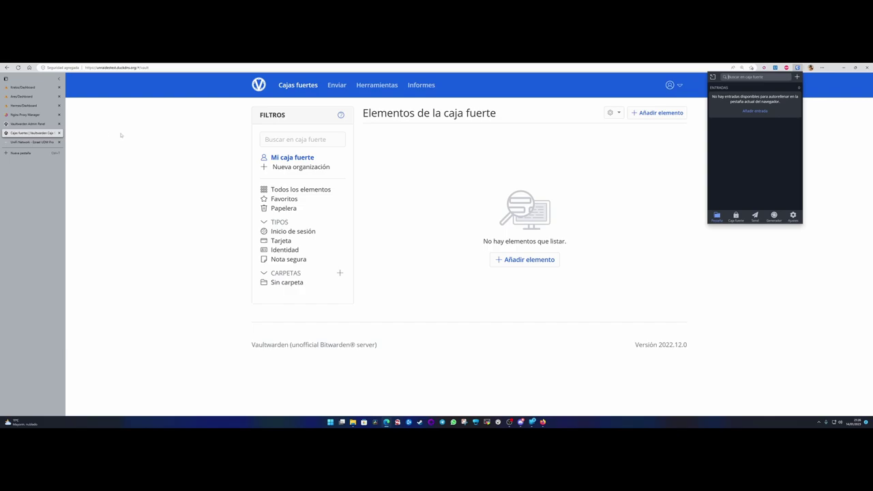
pyautogui.click(23, 88)
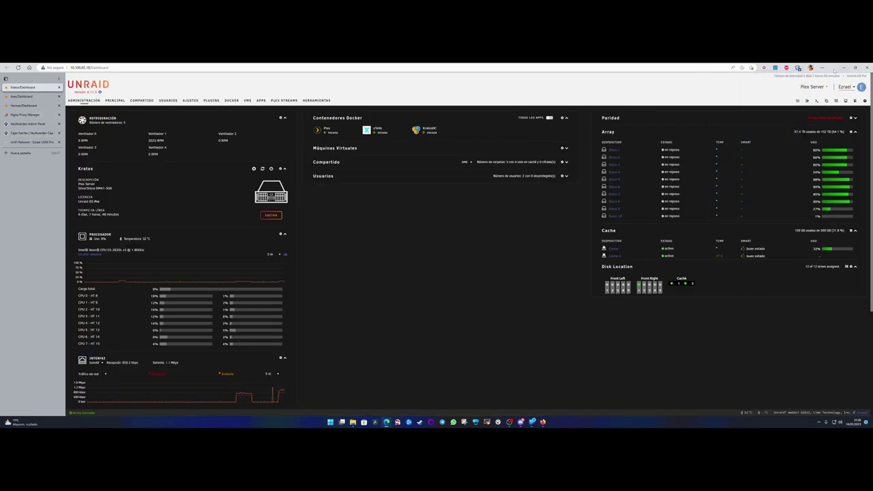
pyautogui.click(797, 67)
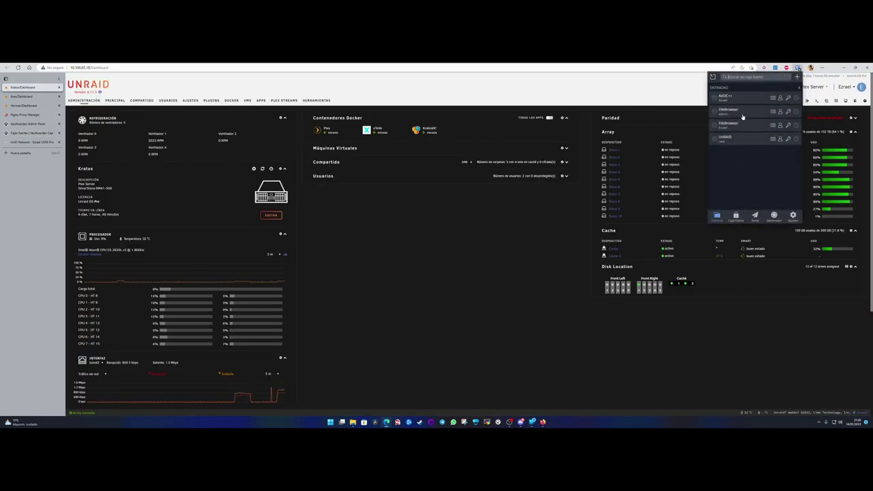
pyautogui.click(21, 115)
pyautogui.click(329, 97)
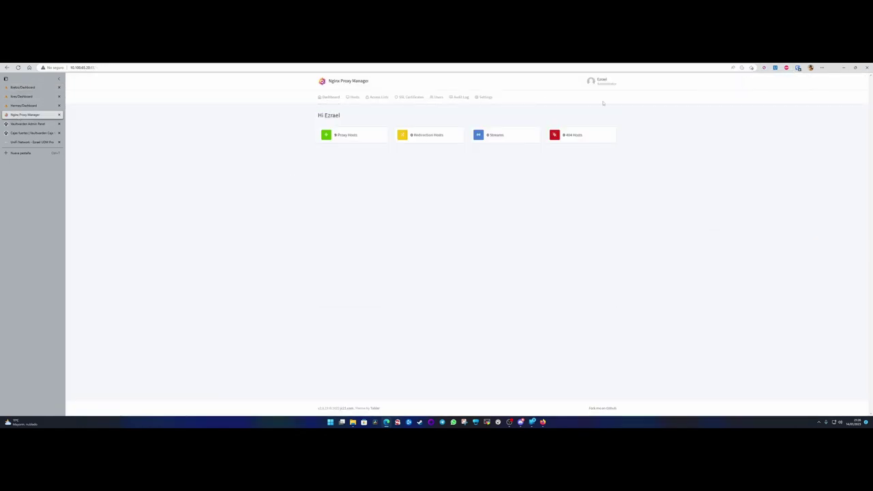
pyautogui.click(798, 67)
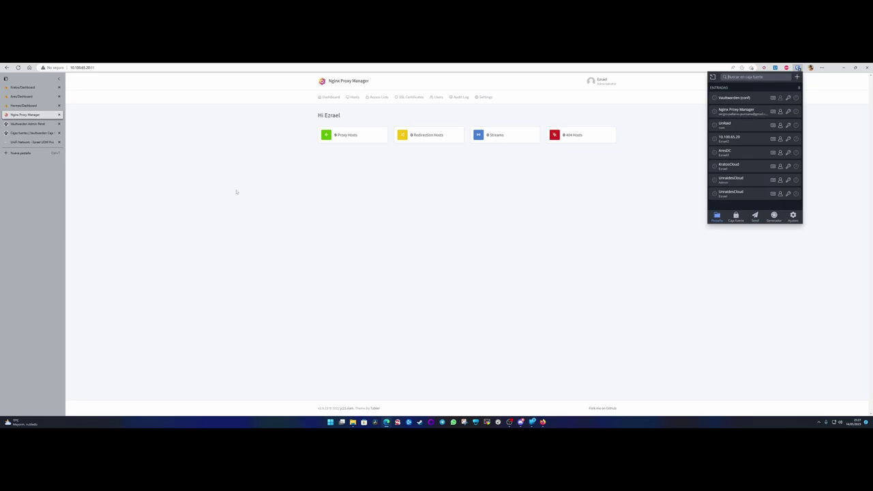
pyautogui.click(22, 87)
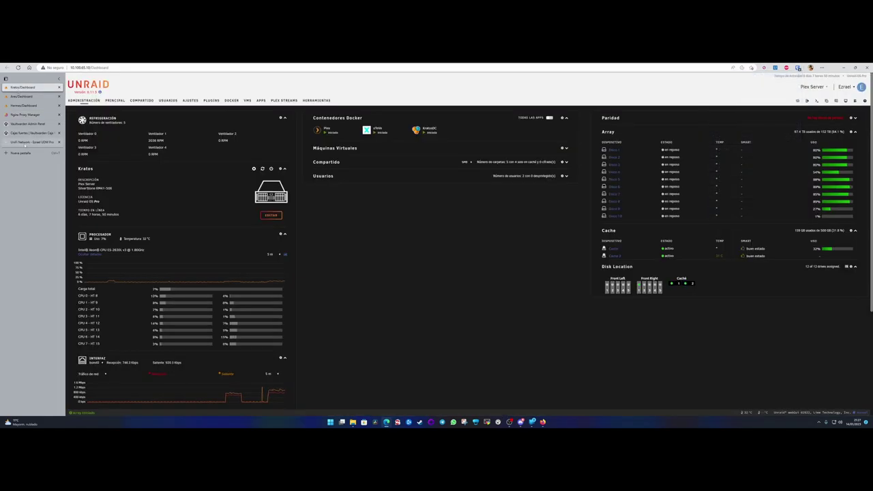
pyautogui.click(30, 142)
pyautogui.click(30, 133)
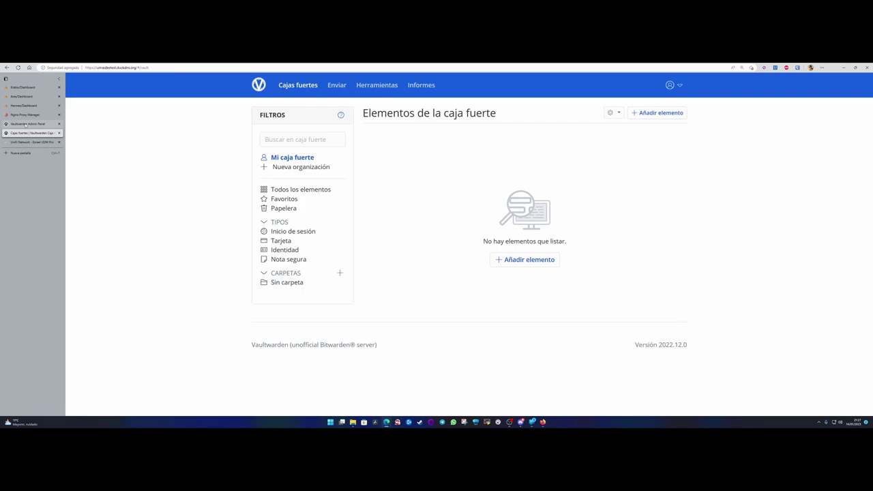
pyautogui.click(26, 124)
pyautogui.click(31, 133)
# Cycle through the Hermes and Nginx Proxy Manager tabs back to Vaultwarden, then launch Firefox.
pyautogui.click(20, 153)
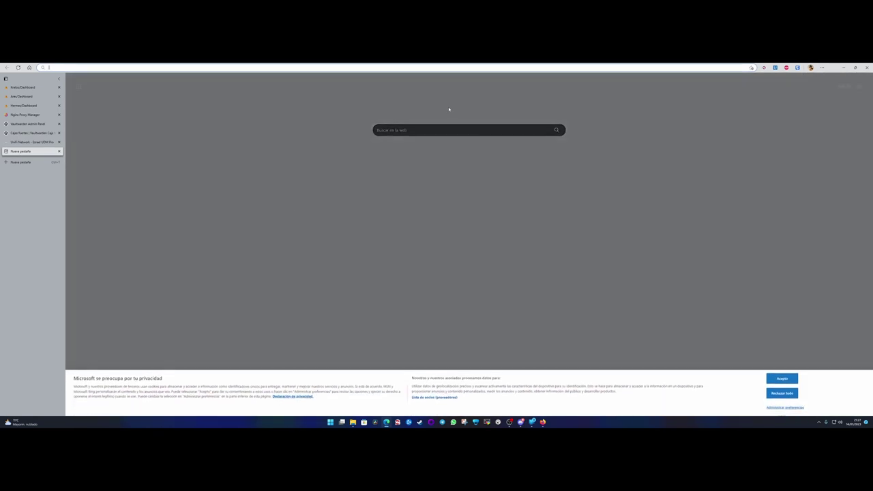
pyautogui.hotkey('ctrl', 'w')
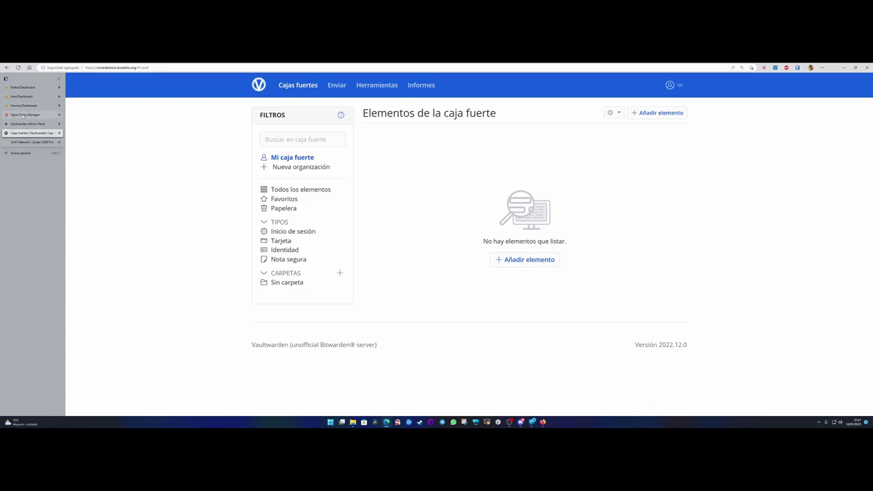
pyautogui.click(23, 106)
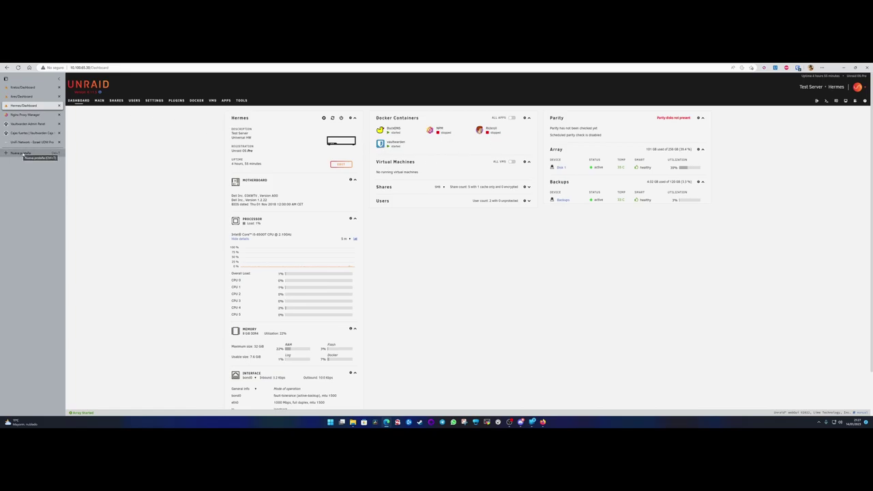
pyautogui.click(31, 114)
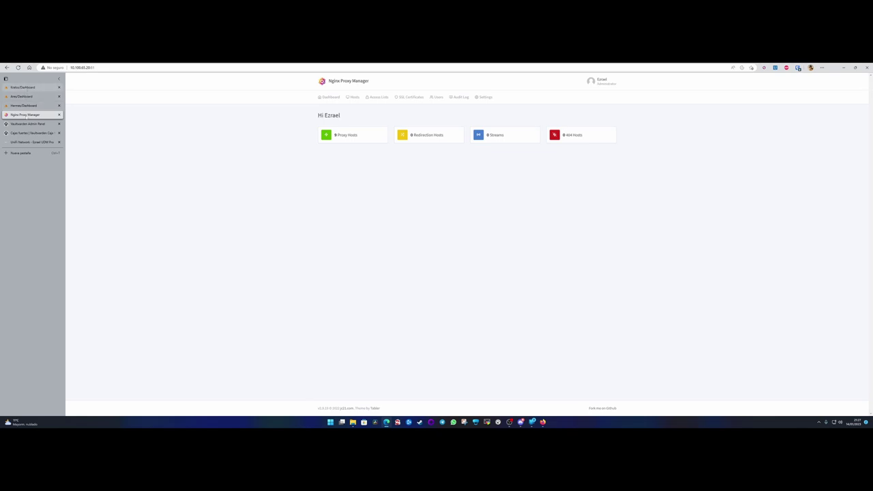
pyautogui.click(30, 133)
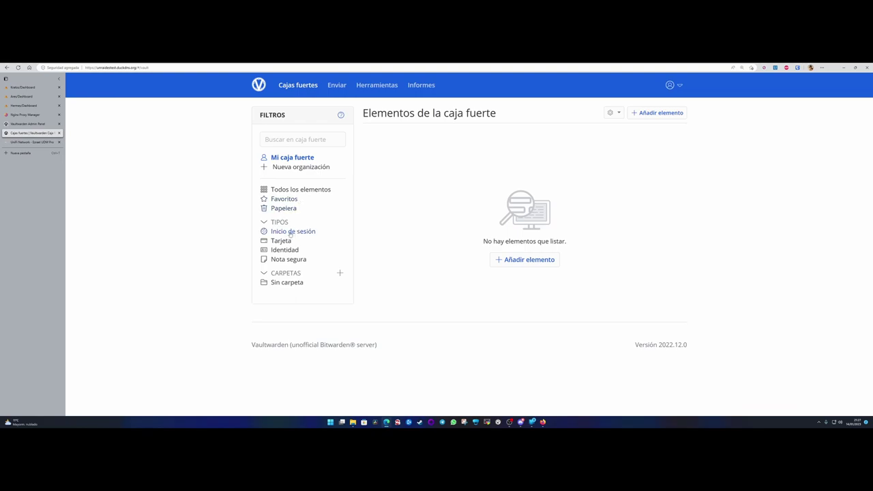
pyautogui.click(533, 422)
# Search Google for 'bitwarden' in Firefox and accept all cookies.
pyautogui.click(227, 105)
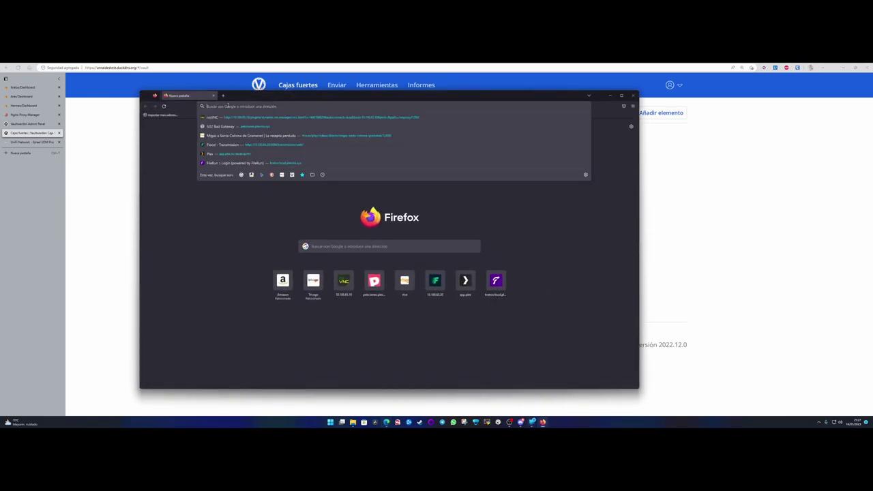
pyautogui.write('b')
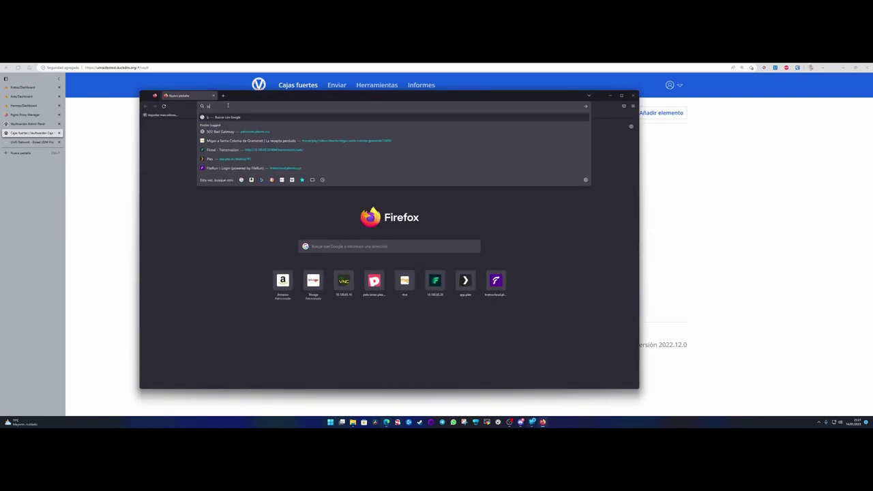
pyautogui.write('itwarden')
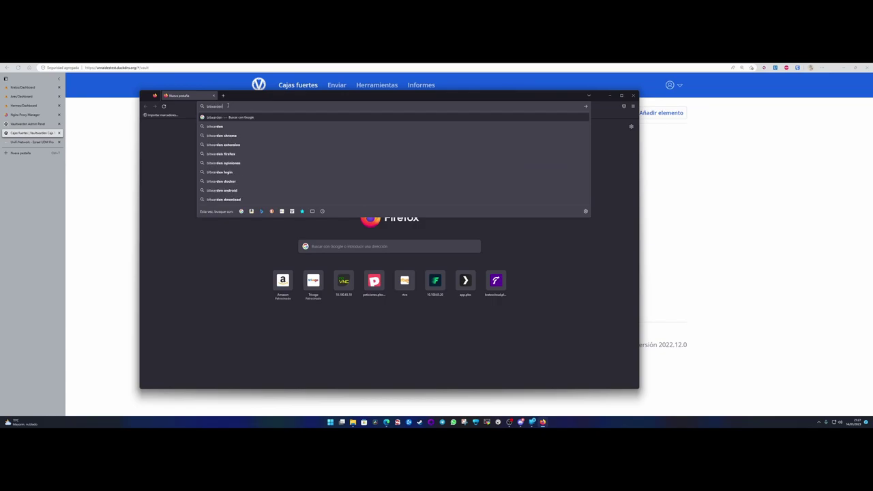
pyautogui.press('Return')
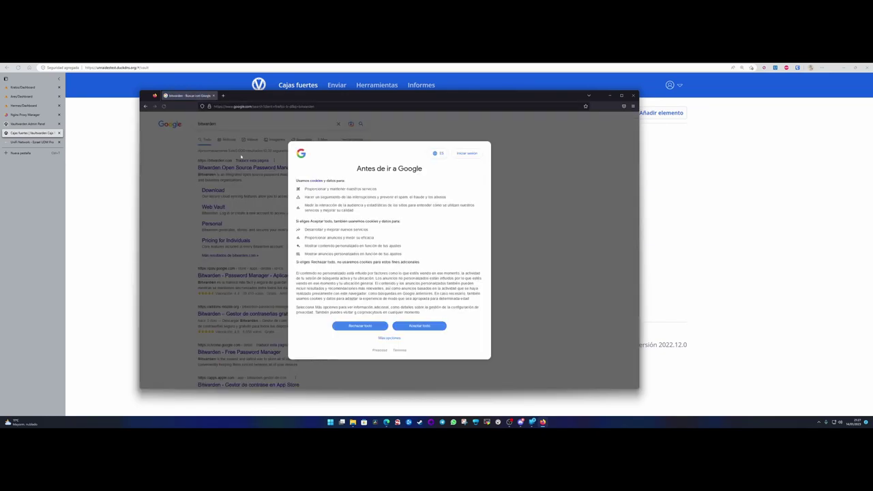
pyautogui.click(419, 325)
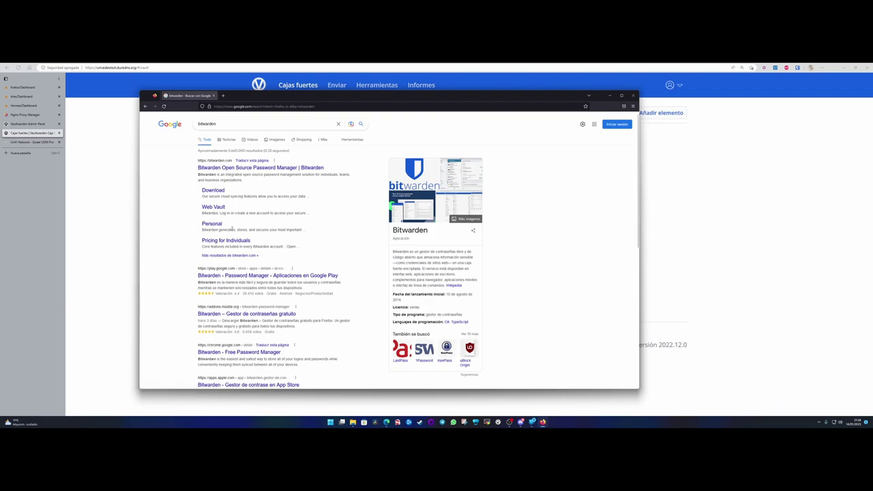
# Search 'bitwarden firefox' and open the Bitwarden listing on Firefox Add-ons.
pyautogui.click(227, 121)
pyautogui.write('firefox')
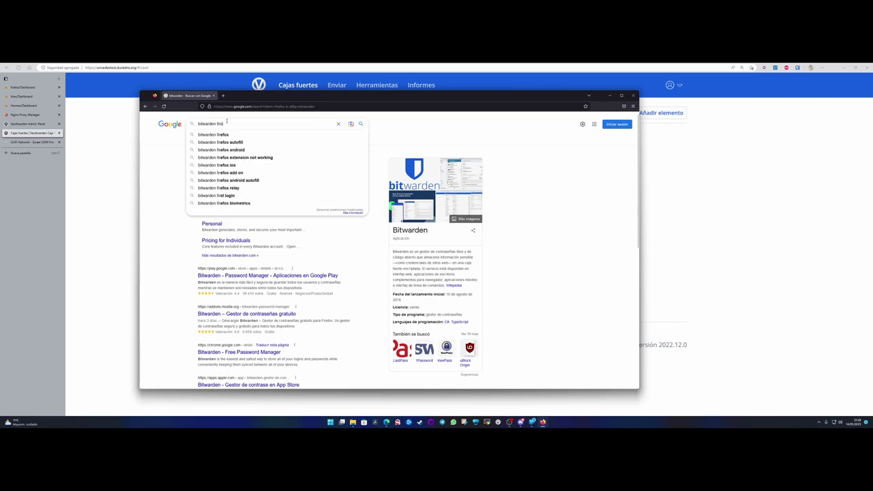
pyautogui.press('Return')
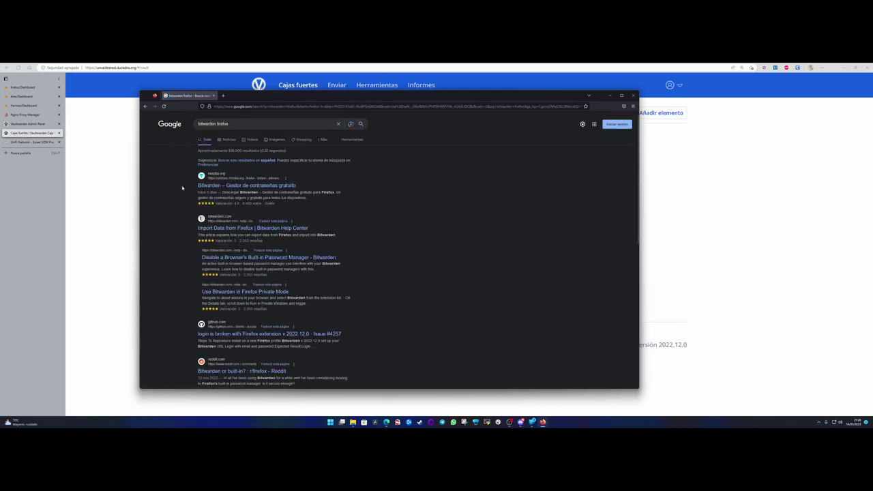
pyautogui.click(238, 186)
# Add Bitwarden to Firefox, approve its permissions, and open its sign-in form.
pyautogui.click(409, 225)
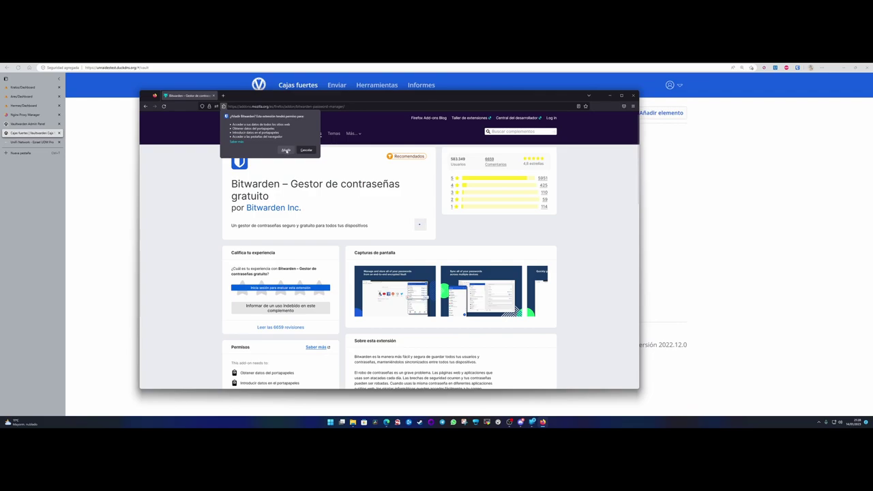
pyautogui.click(286, 150)
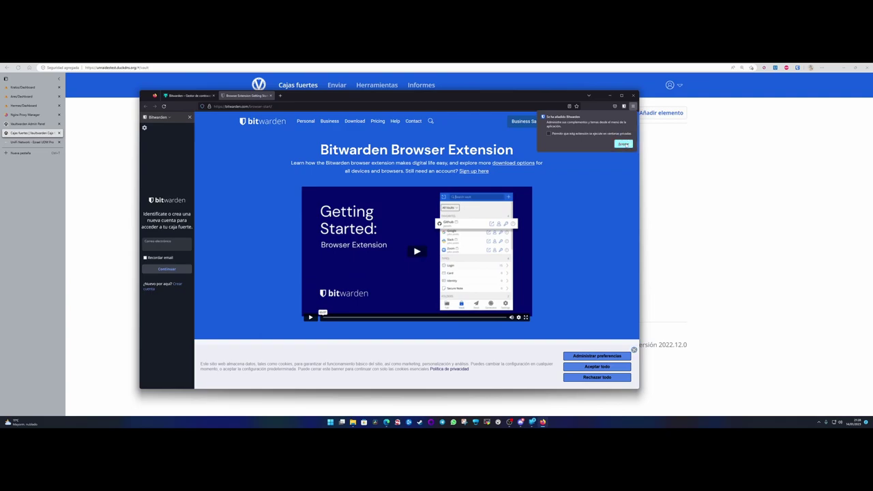
pyautogui.click(624, 144)
pyautogui.click(633, 107)
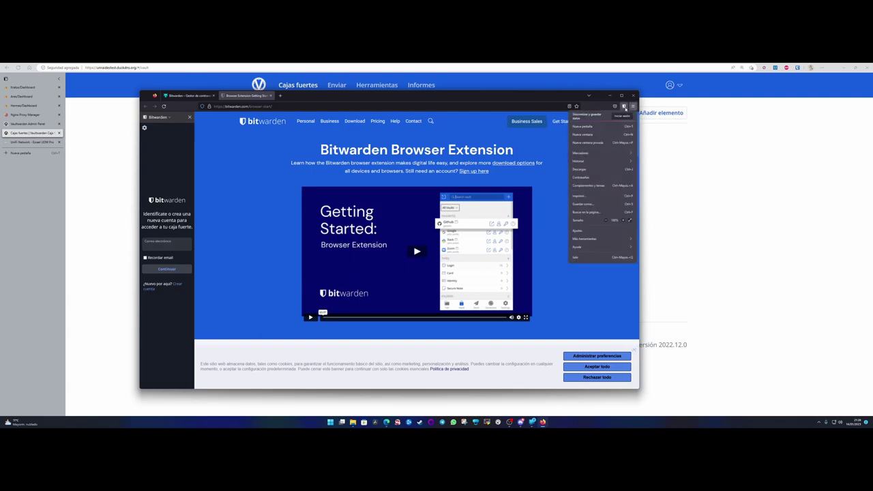
pyautogui.click(624, 107)
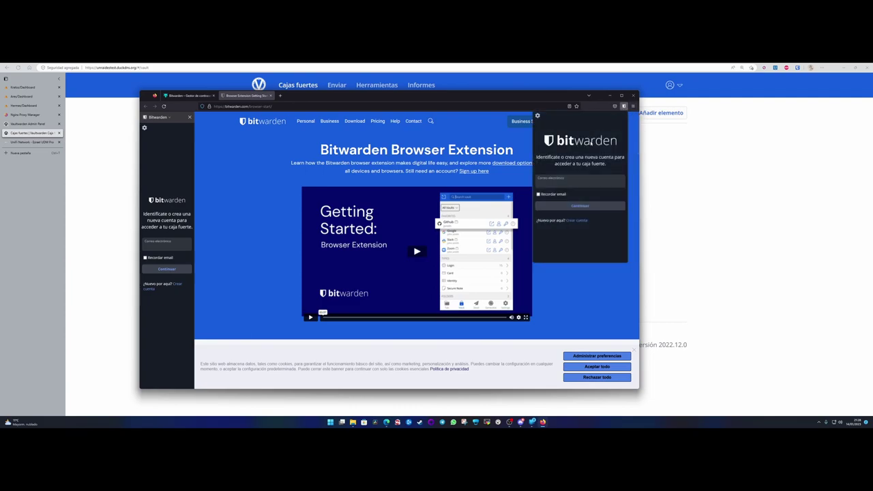
pyautogui.click(551, 184)
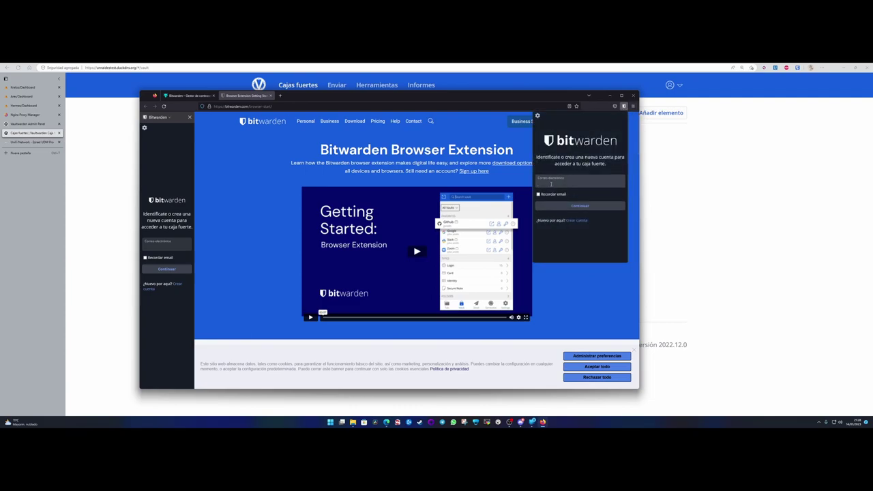